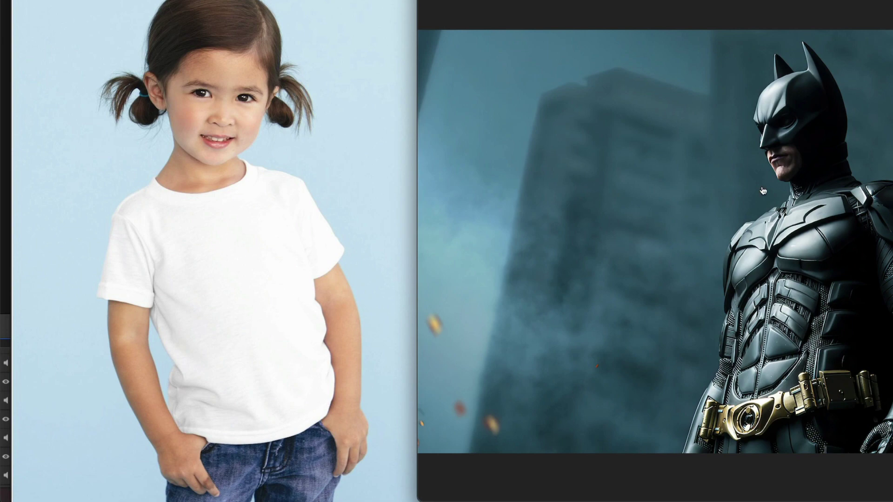
- Enlarge the Batman-child blend grid in newbies-177 to inspect it, then close the viewer
key(super+Tab)
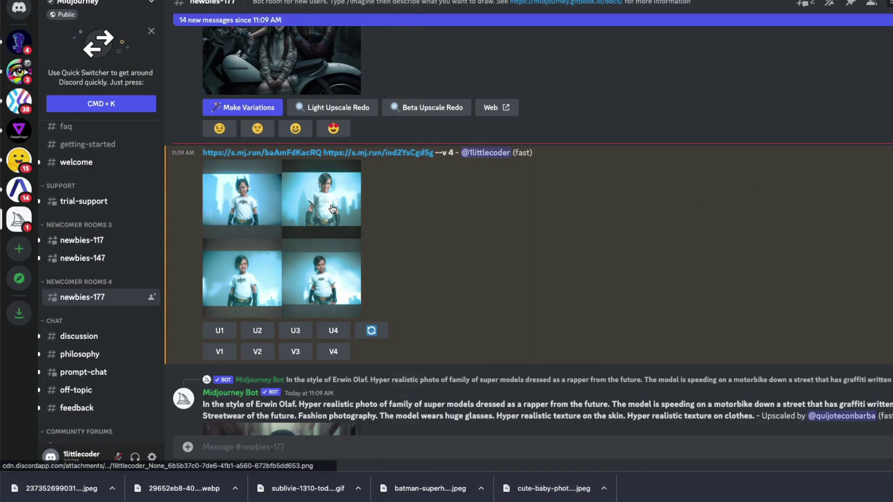
click(321, 200)
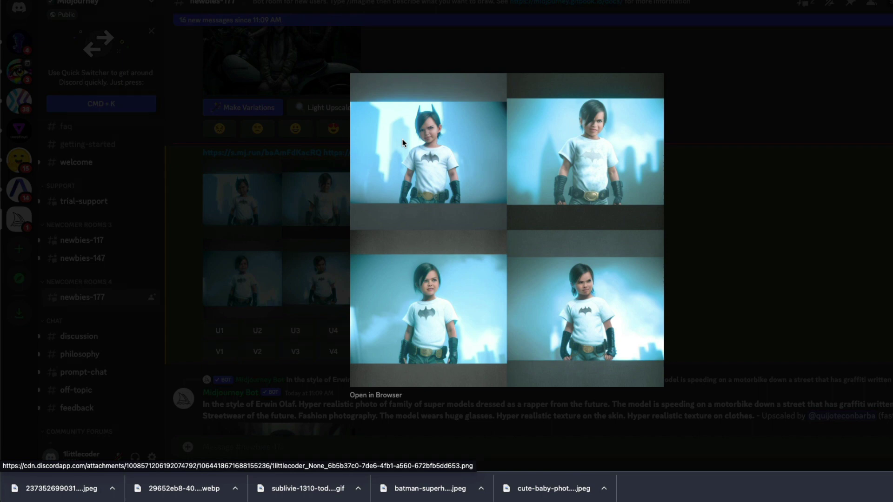
key(Escape)
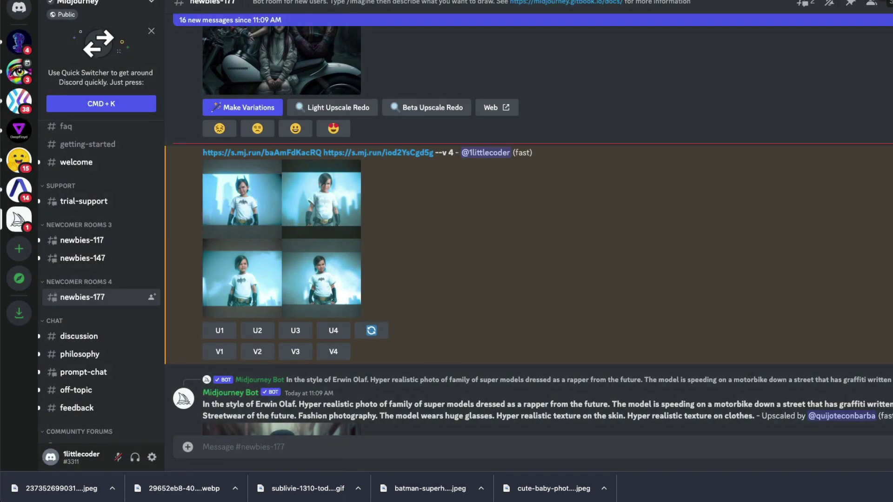
key(ctrl+Tab)
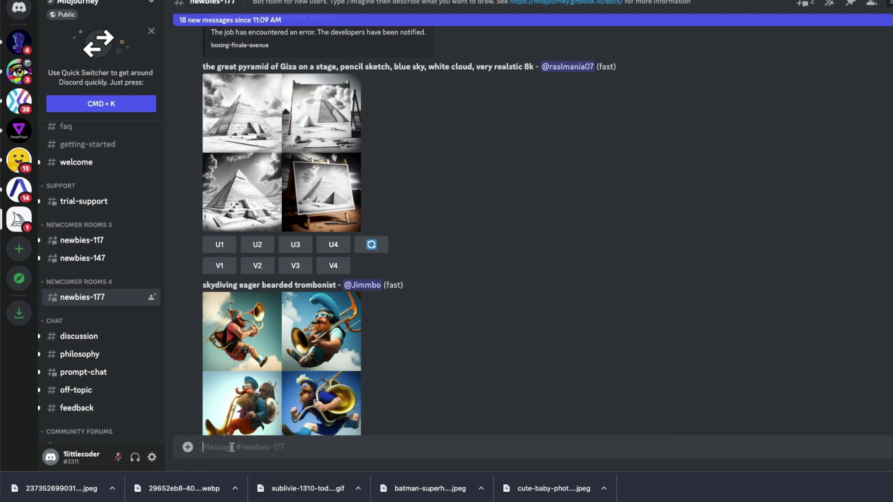
- Send a /blend of cute-baby-photo-30.jpeg (image1) with 237352699031202.jpeg (image2)
text(/blend)
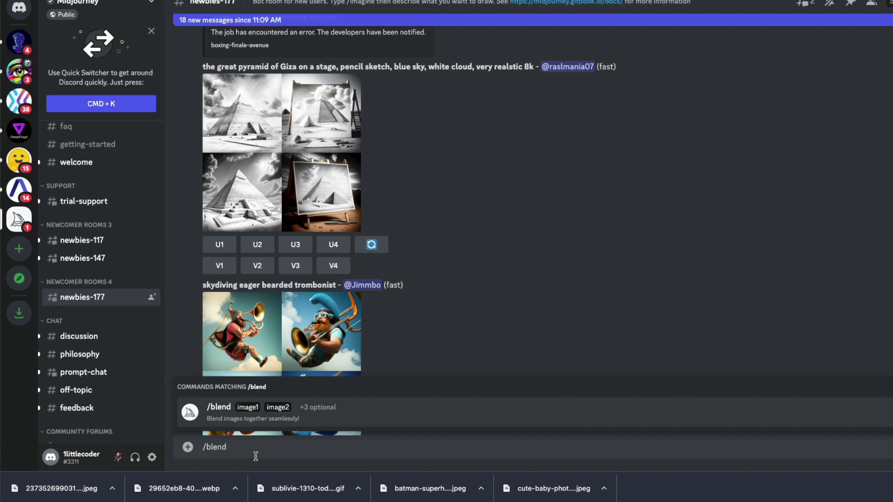
key(Return)
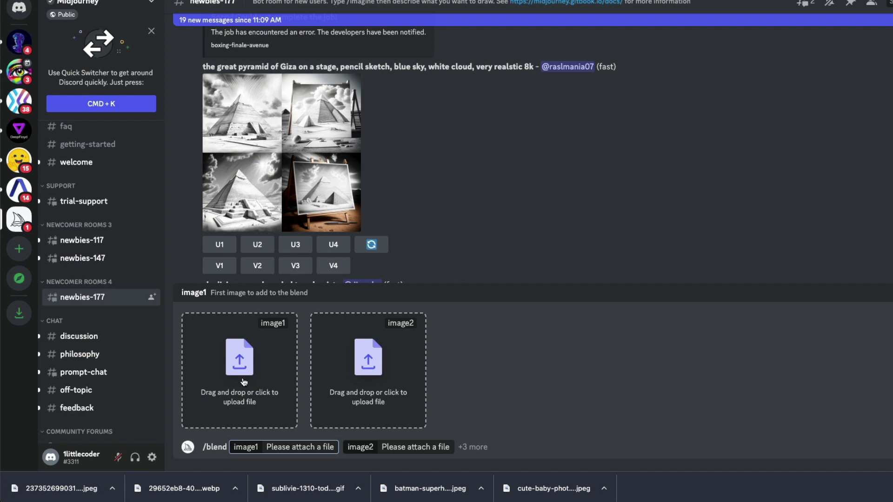
drag(544, 488, 260, 358)
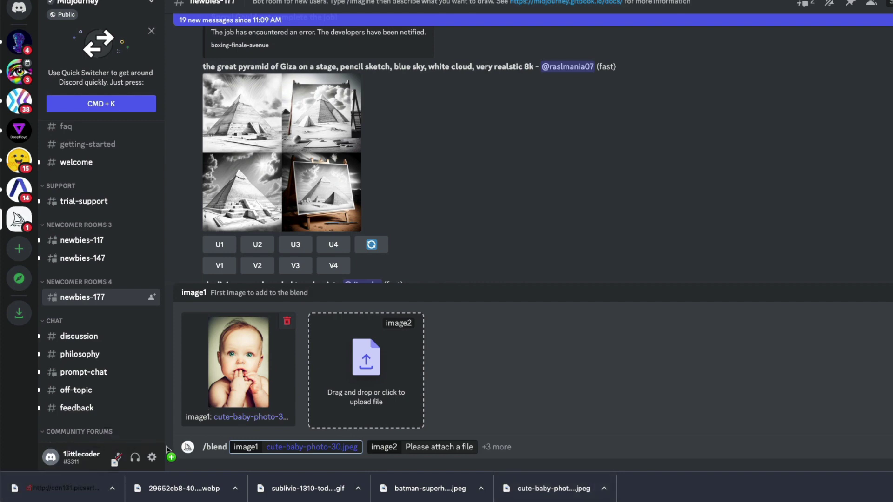
drag(60, 488, 380, 370)
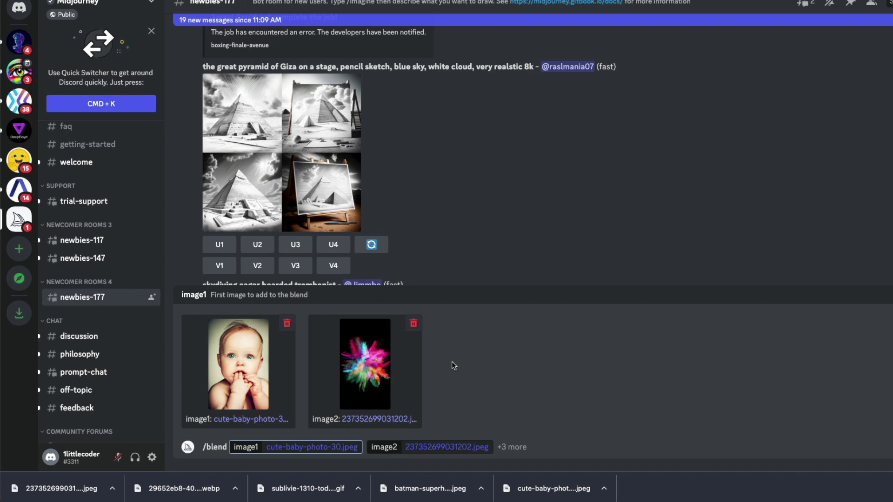
key(Return)
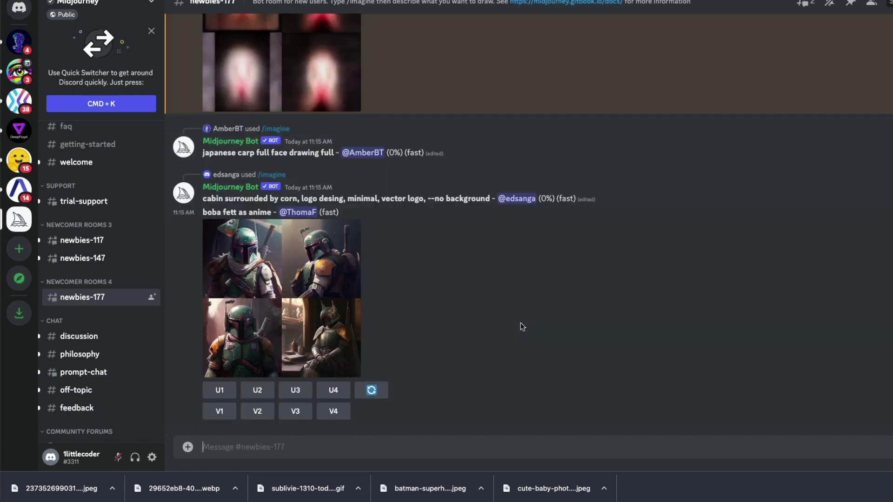
- Open the finished baby and teal-pink powder-burst blend grid enlarged, then close it
scroll(520, 322, up, 3)
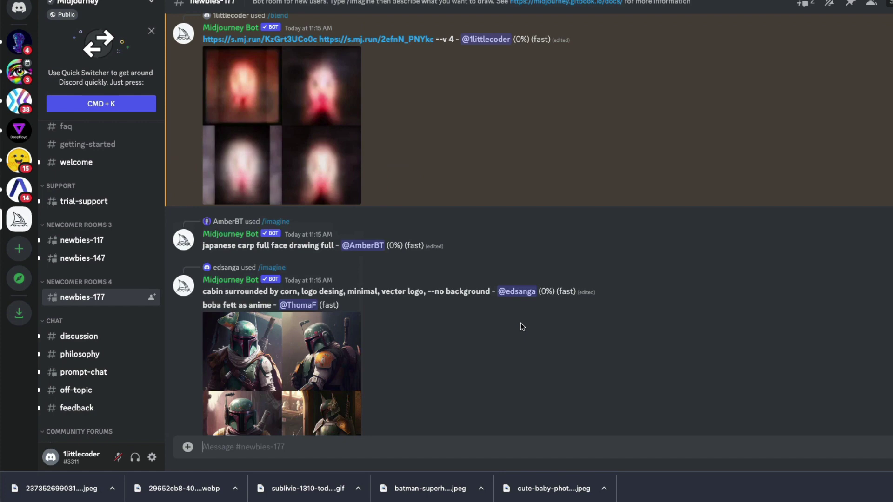
scroll(521, 323, up, 2)
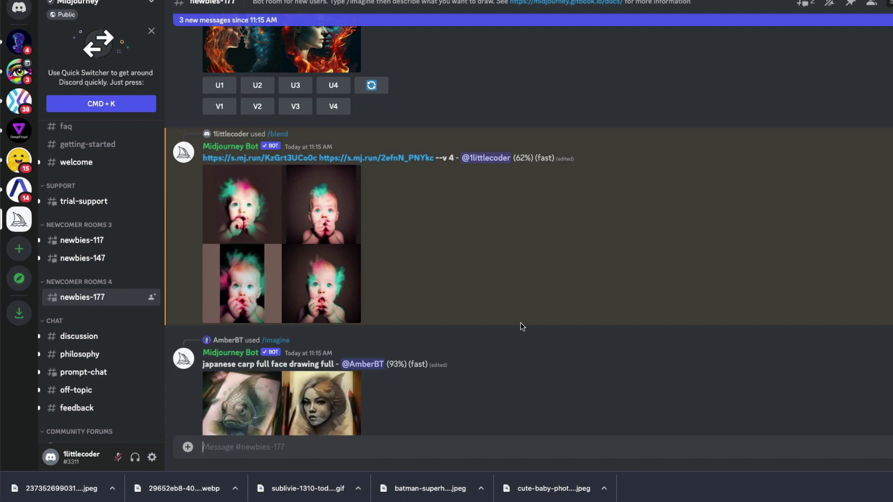
scroll(520, 323, down, 10)
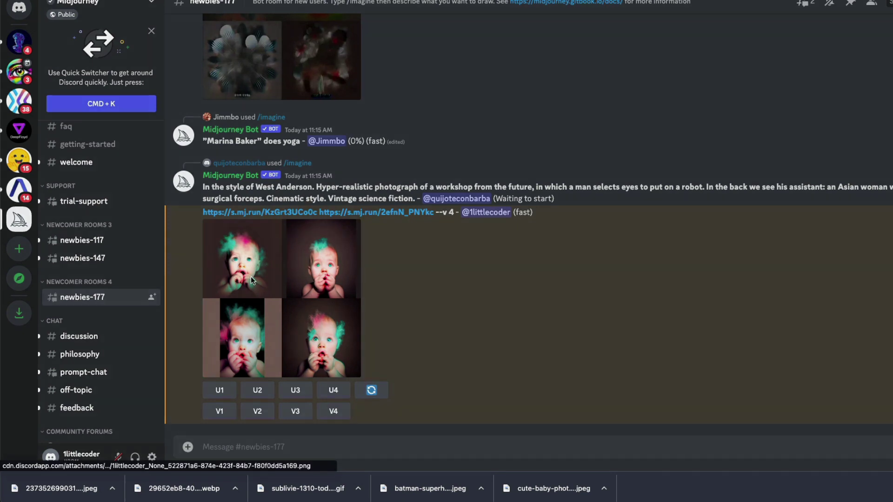
click(252, 280)
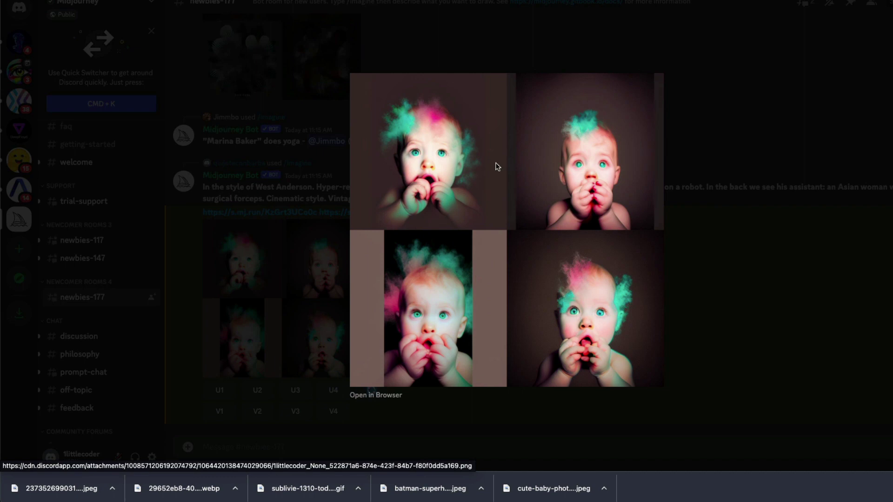
click(720, 217)
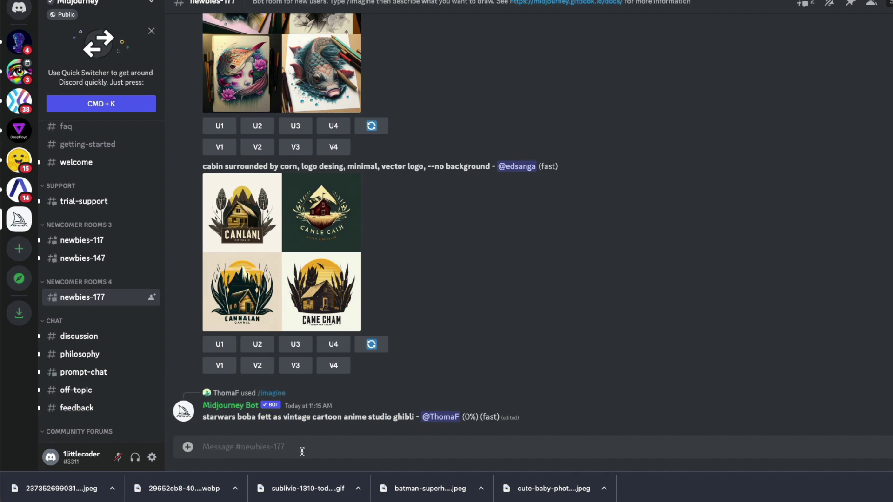
- Send a /blend with the .webp toddler photo as image1 and the .jpeg colour splash as image2
text(/blend)
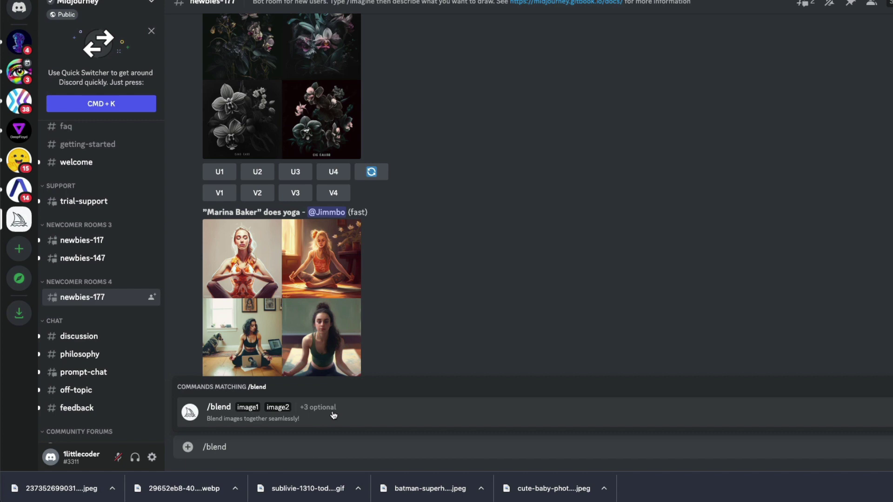
click(371, 416)
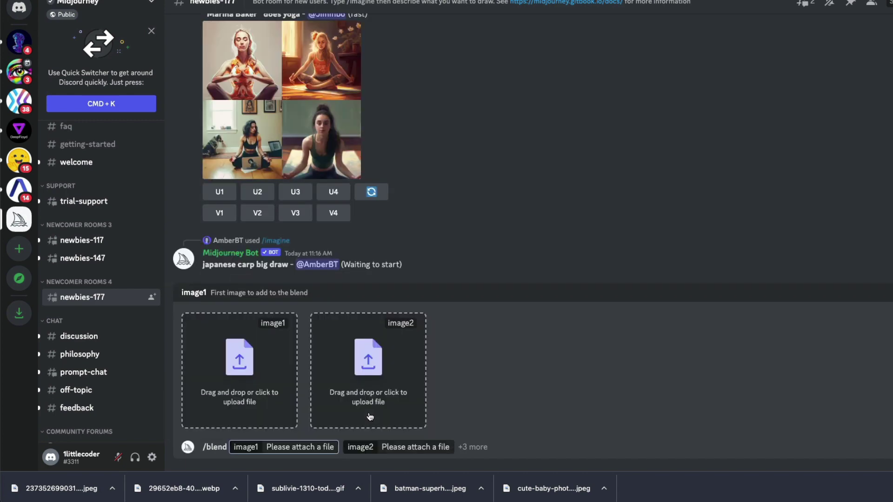
drag(75, 495, 419, 386)
drag(184, 488, 221, 409)
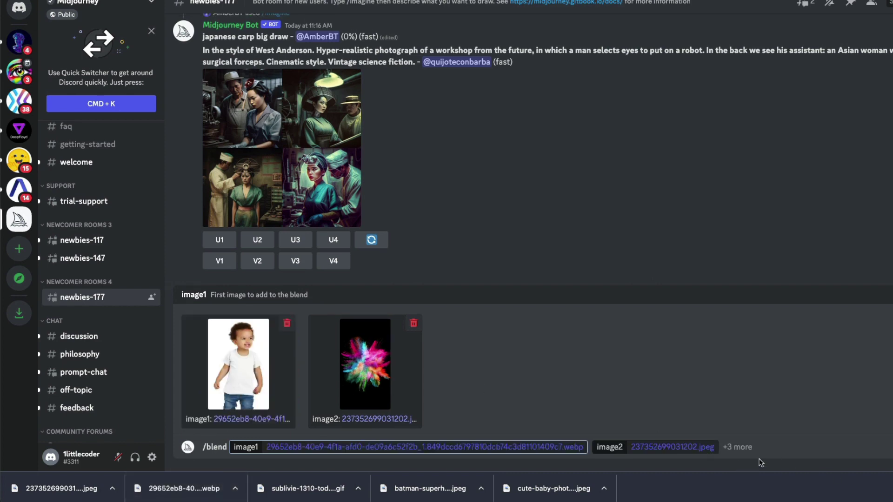
click(779, 447)
key(Return)
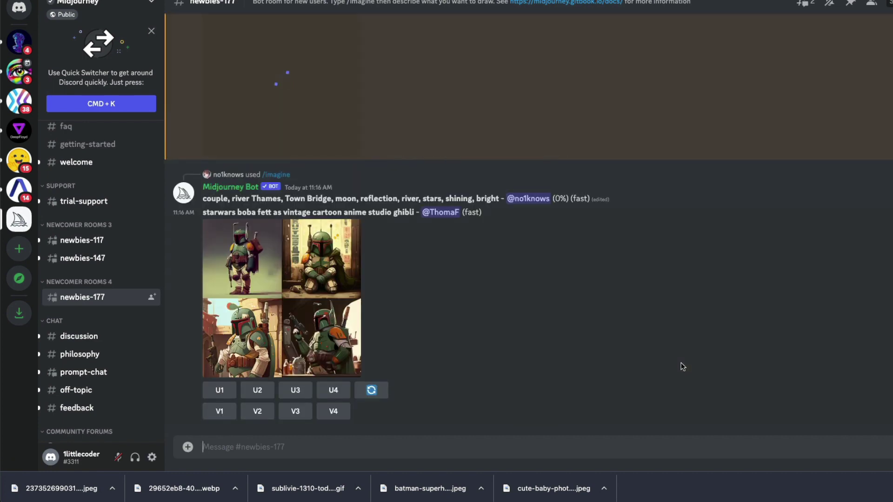
- View the toddler colour-powder blend grid enlarged, close it, and scroll the channel list toward Showcase
scroll(543, 309, up, 3)
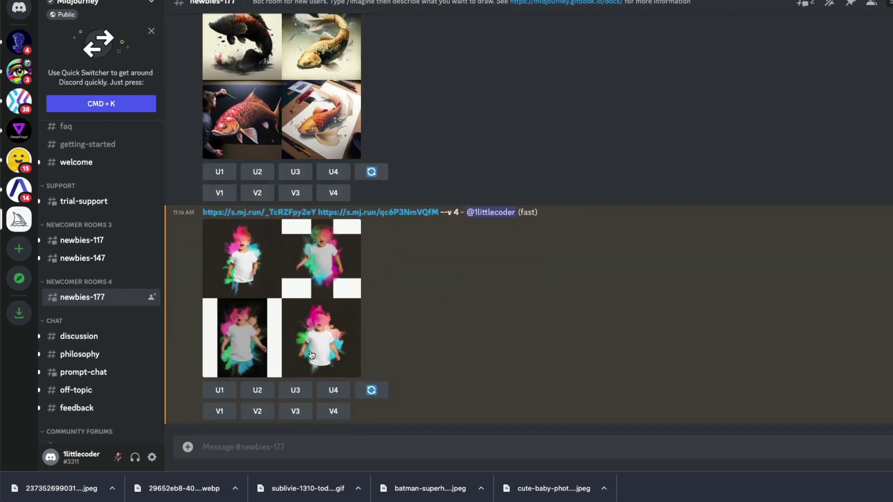
click(290, 341)
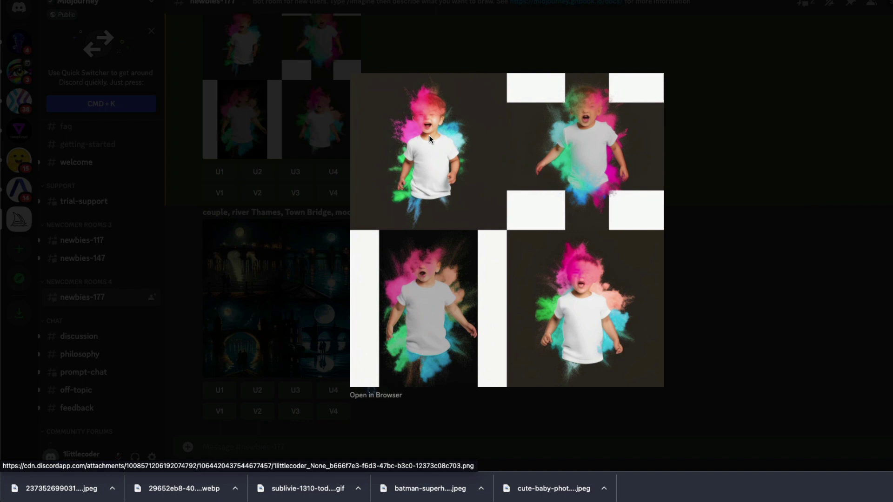
click(750, 208)
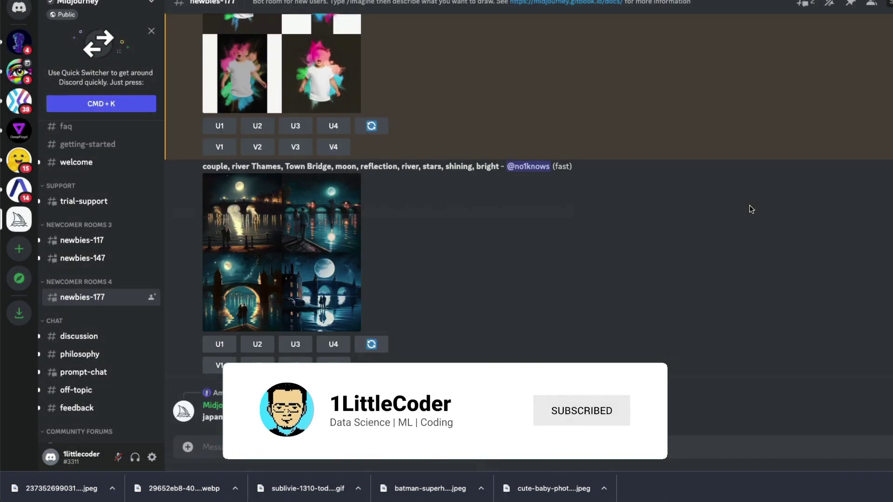
scroll(128, 338, down, 5)
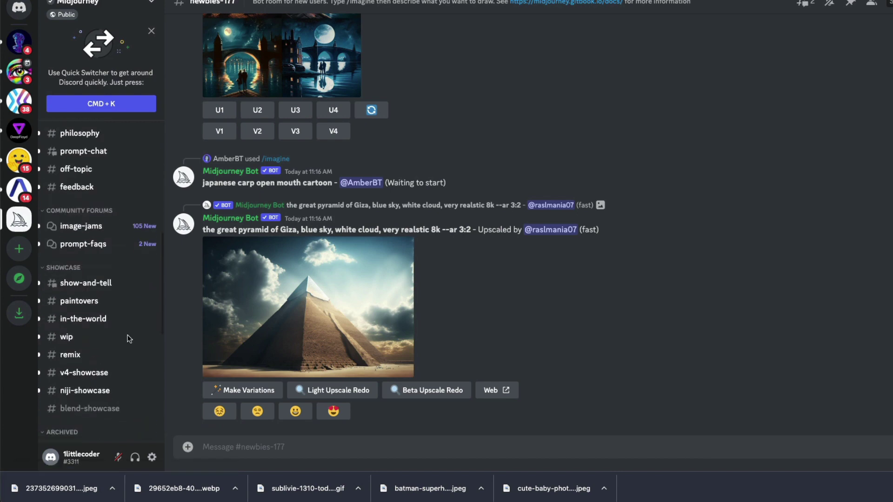
scroll(128, 337, down, 1)
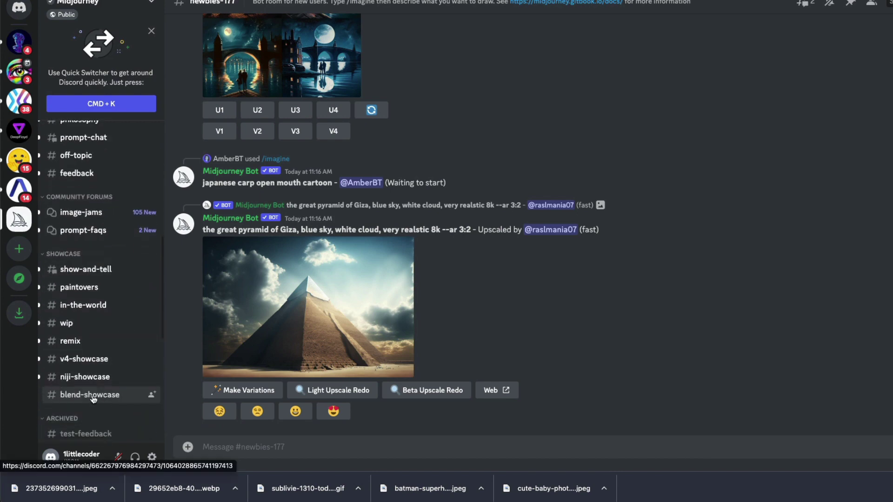
scroll(93, 399, down, 1)
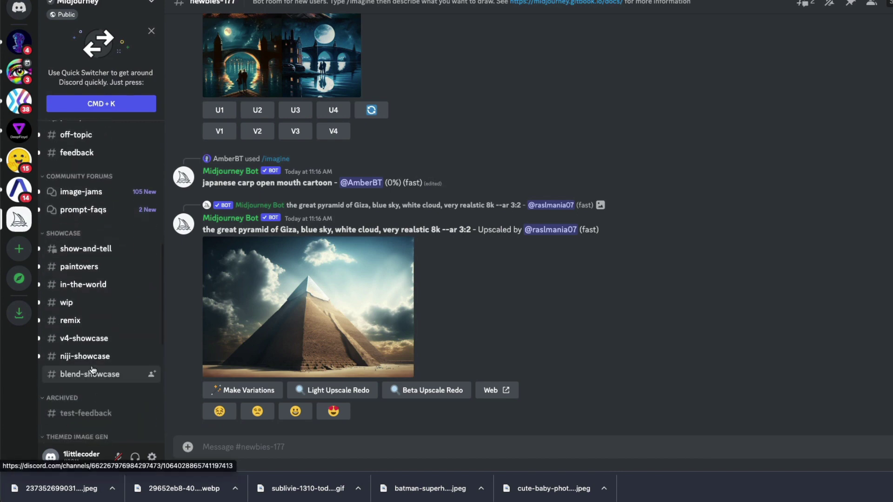
click(89, 377)
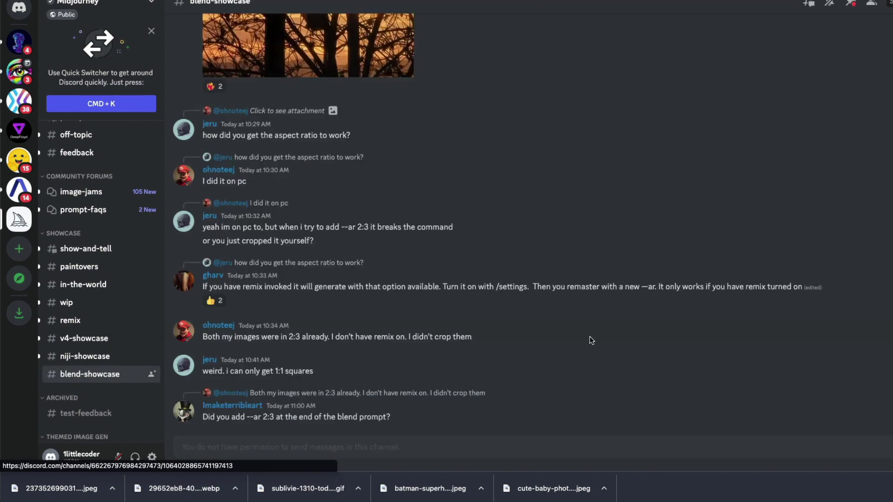
scroll(592, 340, up, 20)
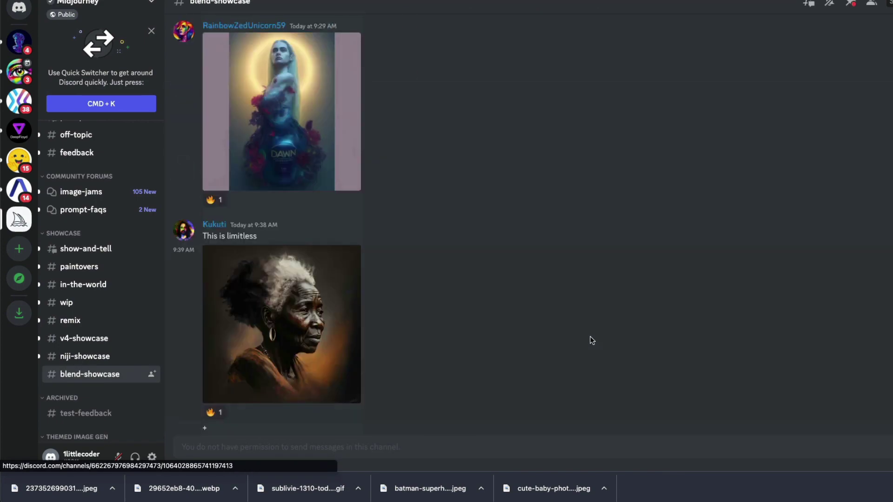
scroll(591, 341, up, 20)
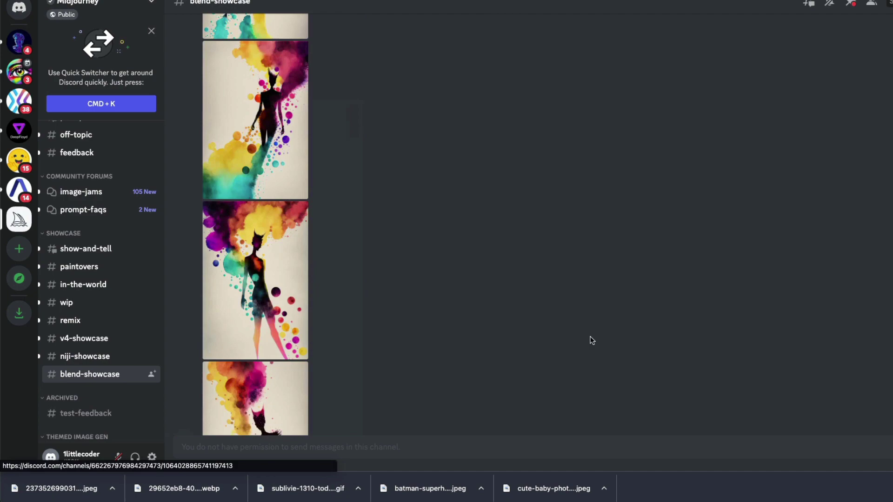
scroll(591, 341, up, 15)
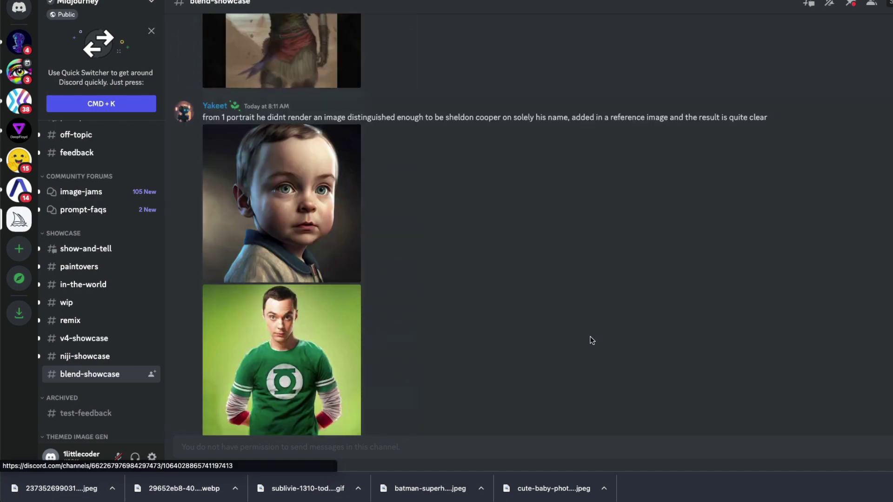
click(259, 234)
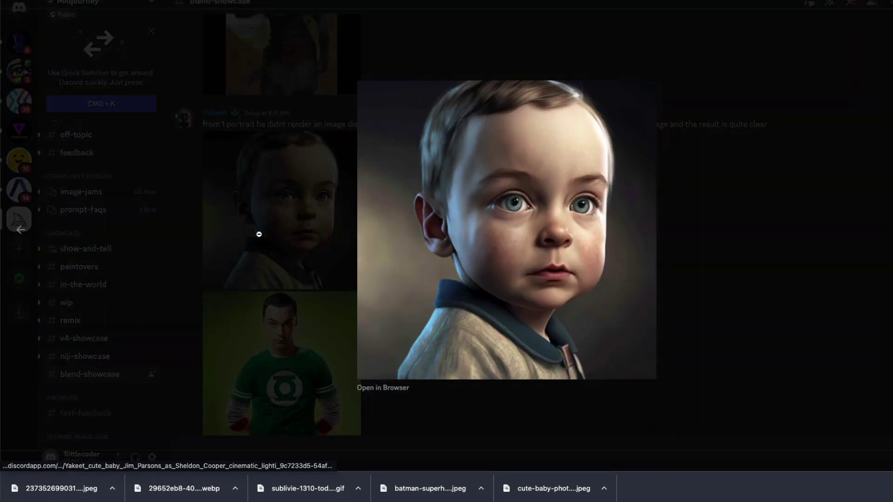
key(Right)
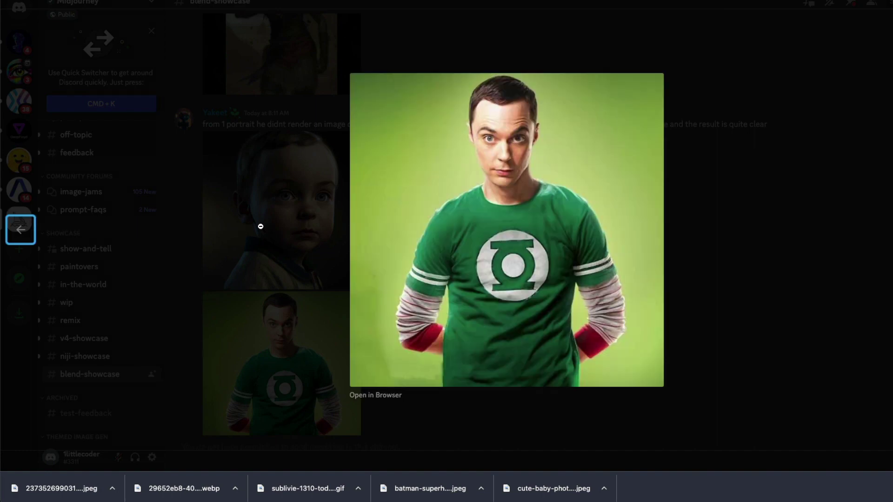
key(Right)
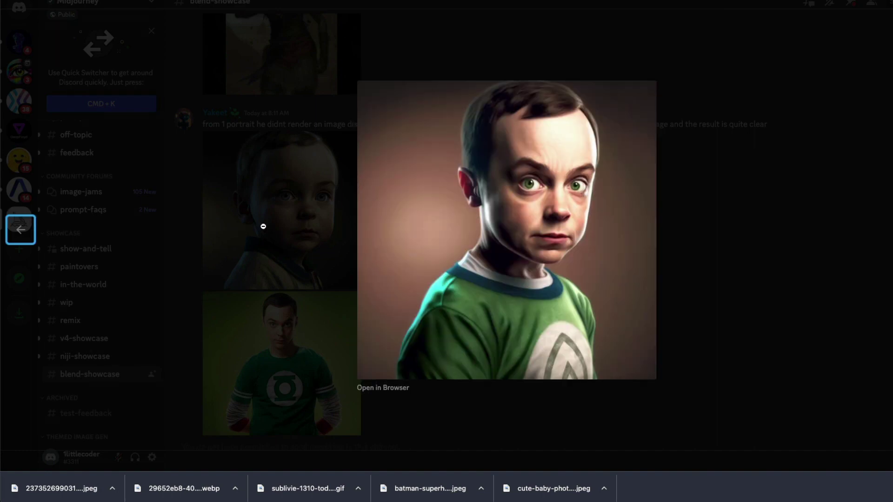
click(811, 254)
scroll(490, 263, up, 5)
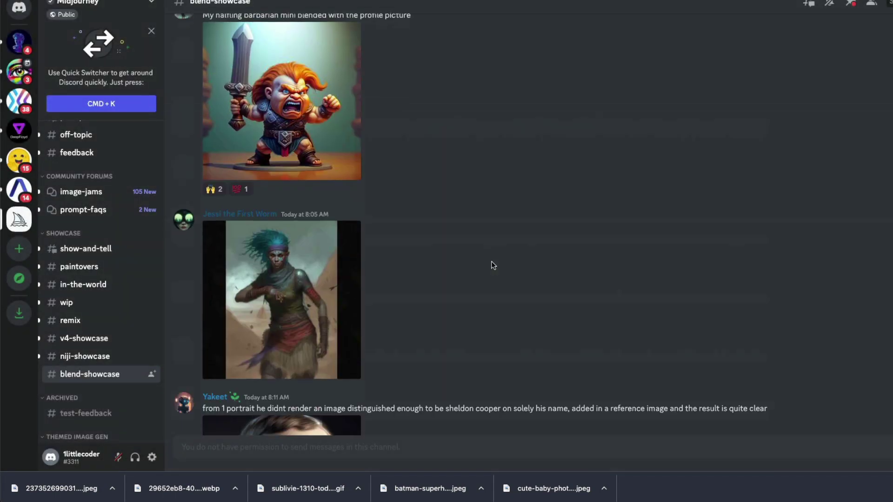
scroll(492, 264, down, 10)
scroll(492, 264, up, 6)
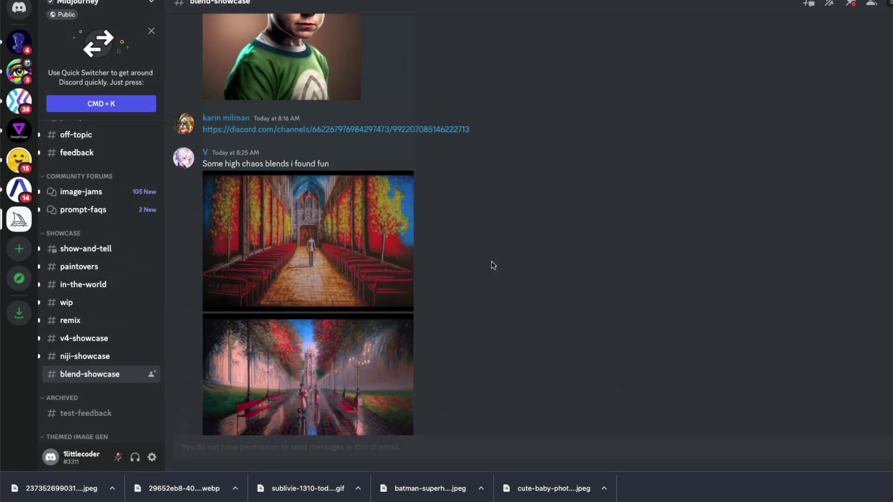
click(272, 233)
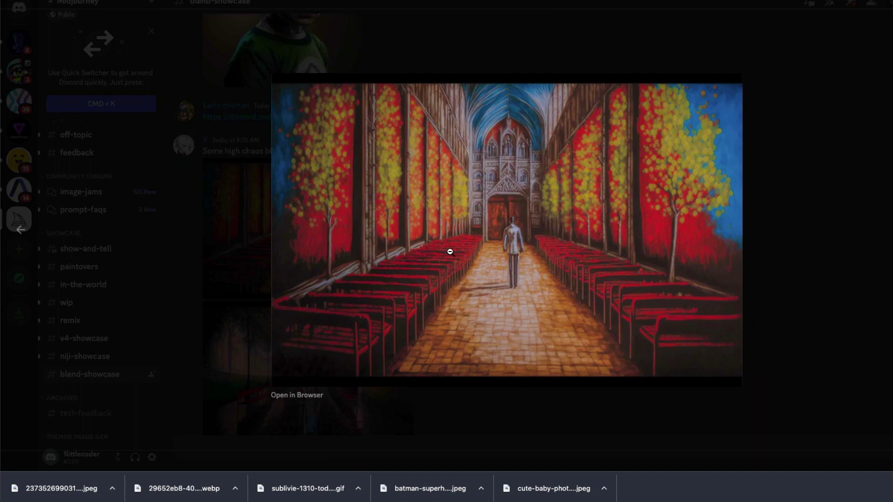
key(Right)
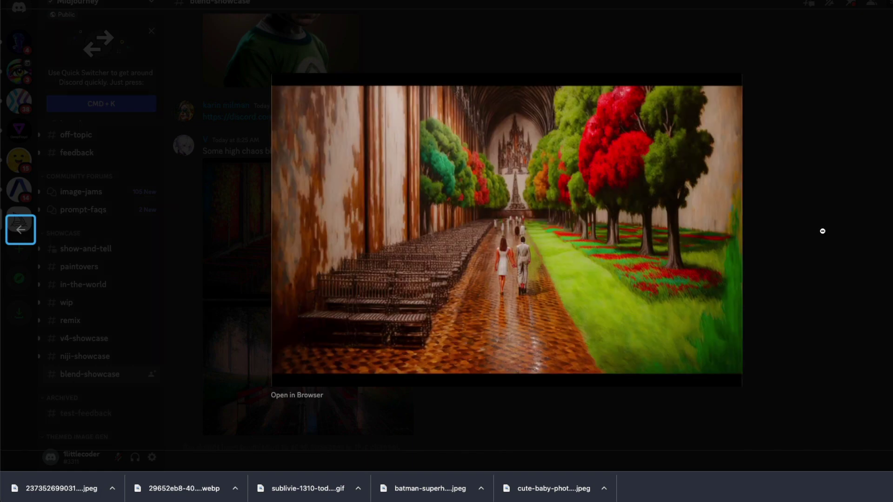
click(822, 231)
scroll(503, 313, up, 10)
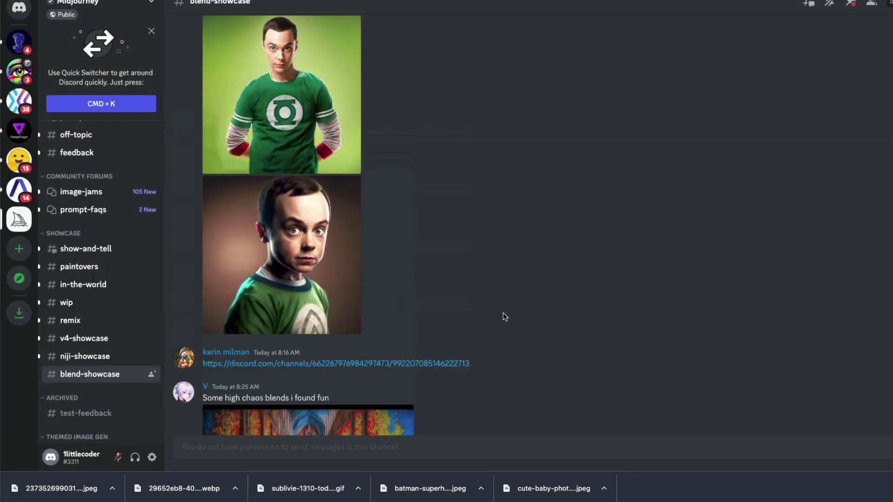
scroll(504, 312, up, 15)
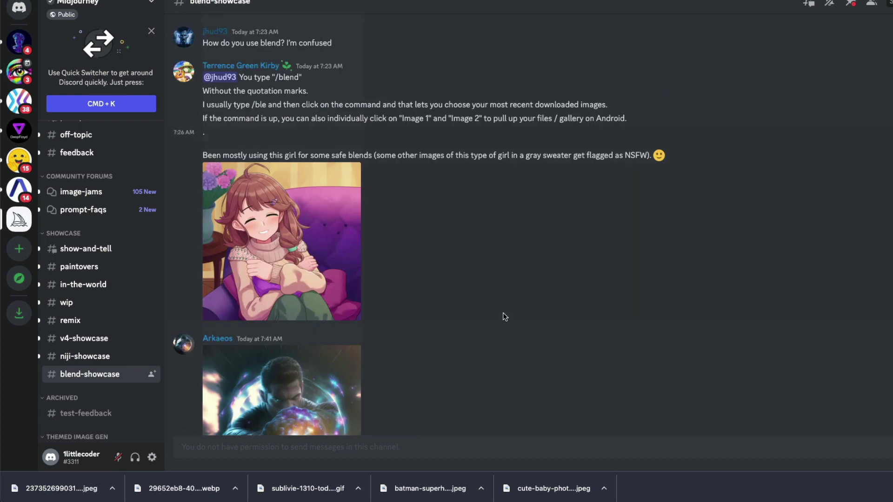
scroll(503, 312, down, 10)
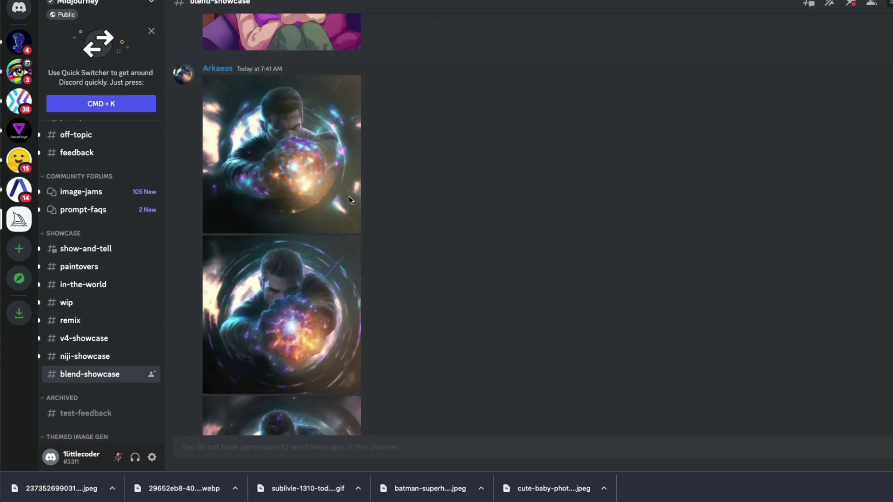
click(267, 182)
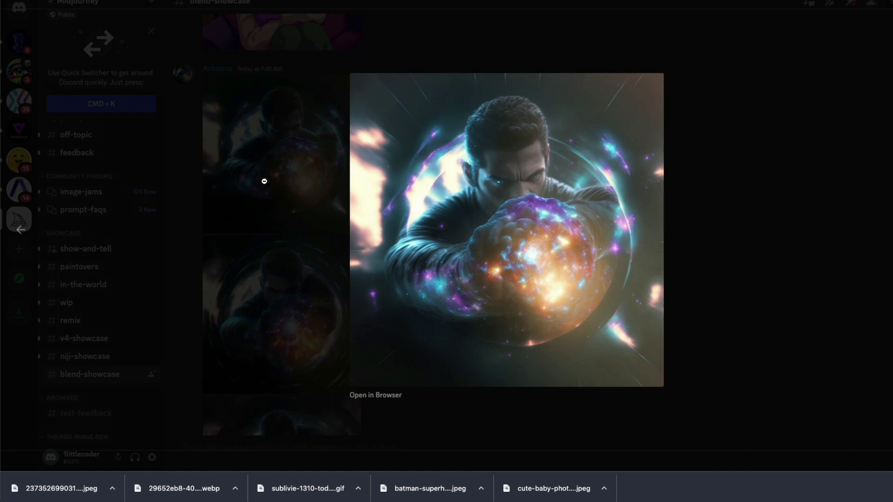
click(826, 270)
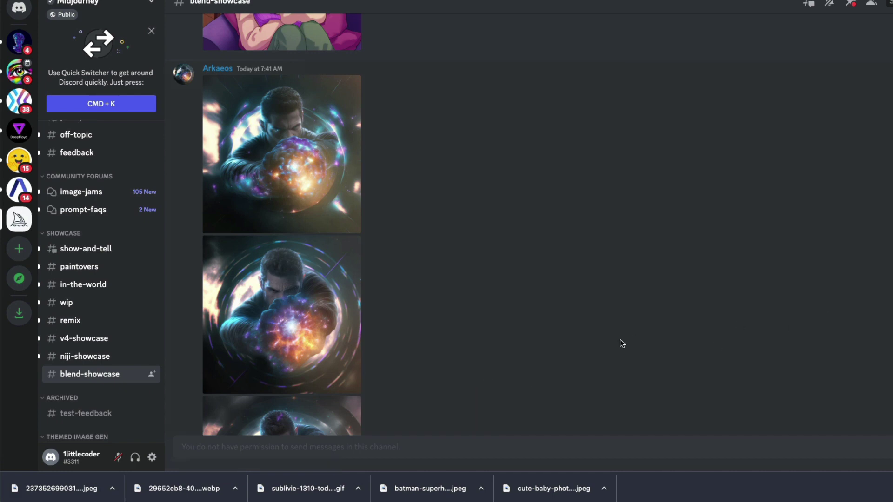
- Go to #newbies-177 and begin an /imagine command in the message box
scroll(93, 275, down, 5)
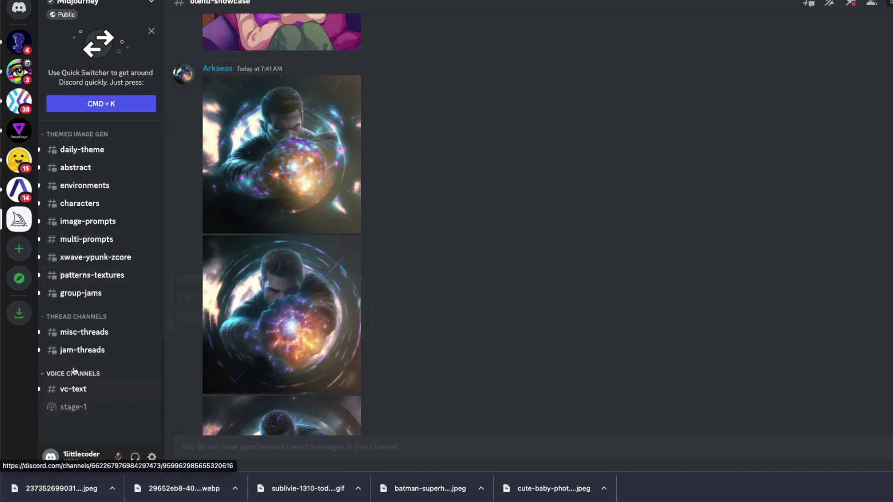
scroll(73, 371, up, 10)
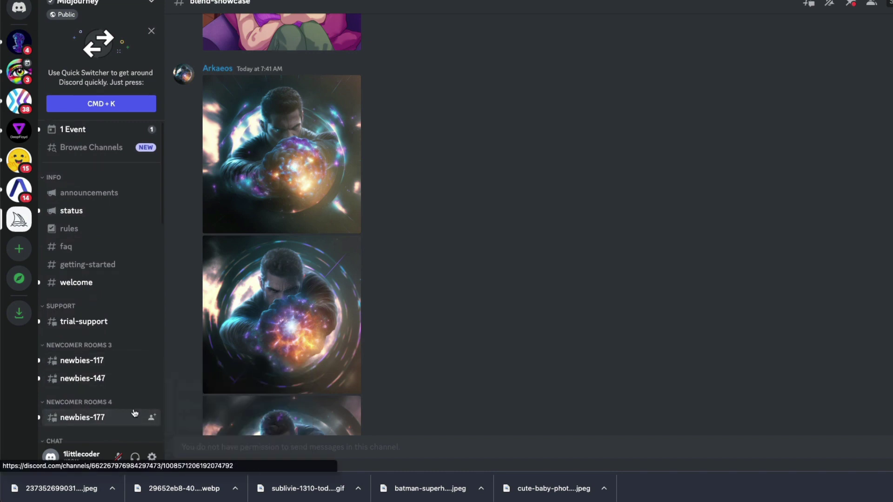
click(135, 412)
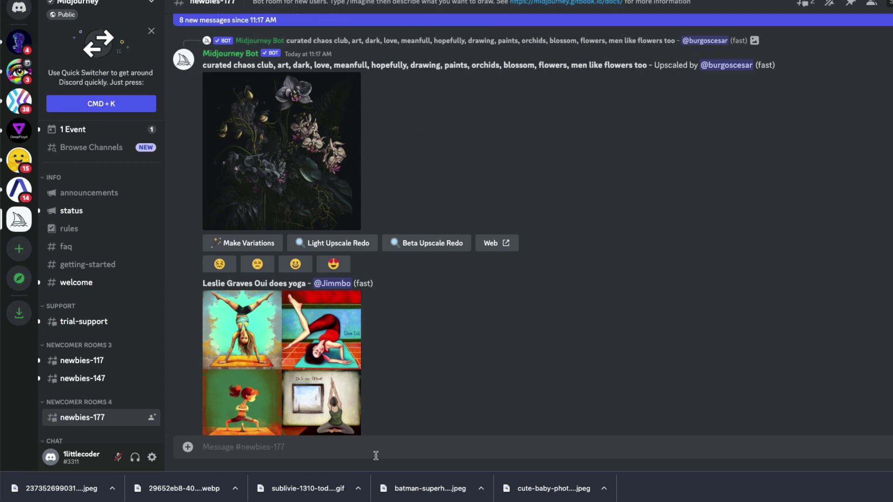
text(/imagine)
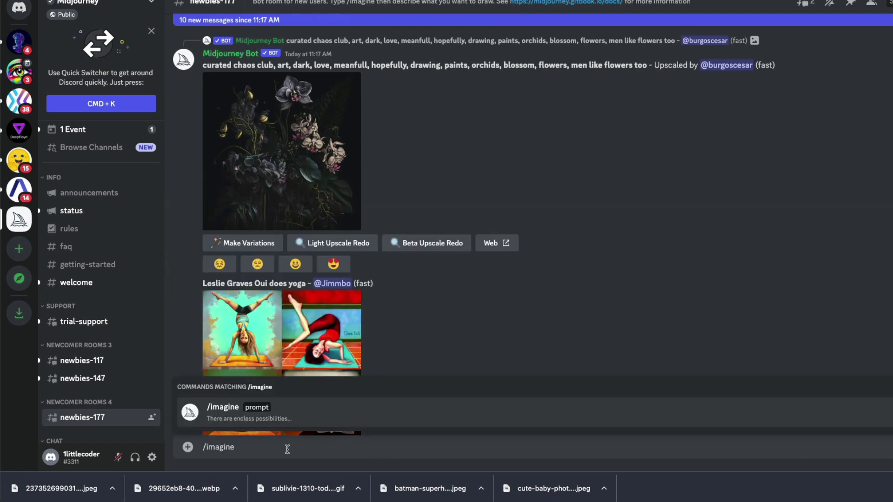
key(Tab)
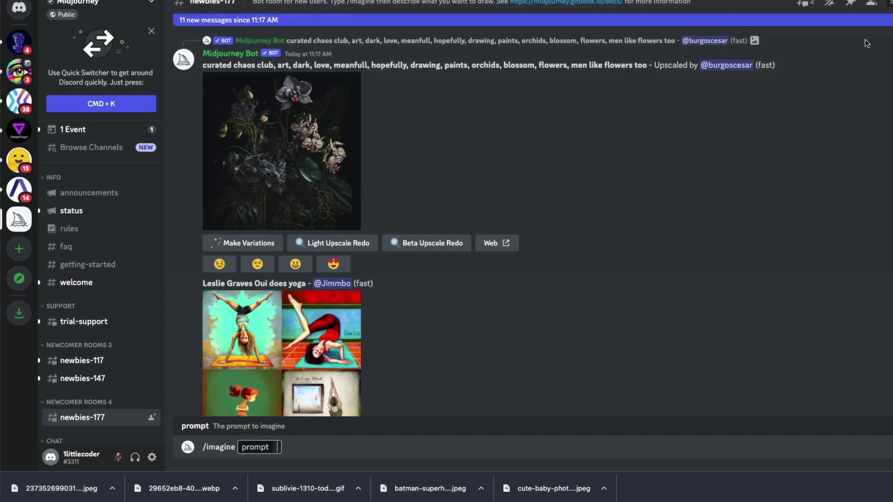
- Browse from the Pexels home page to the Asia photo collection
key(ctrl+Tab)
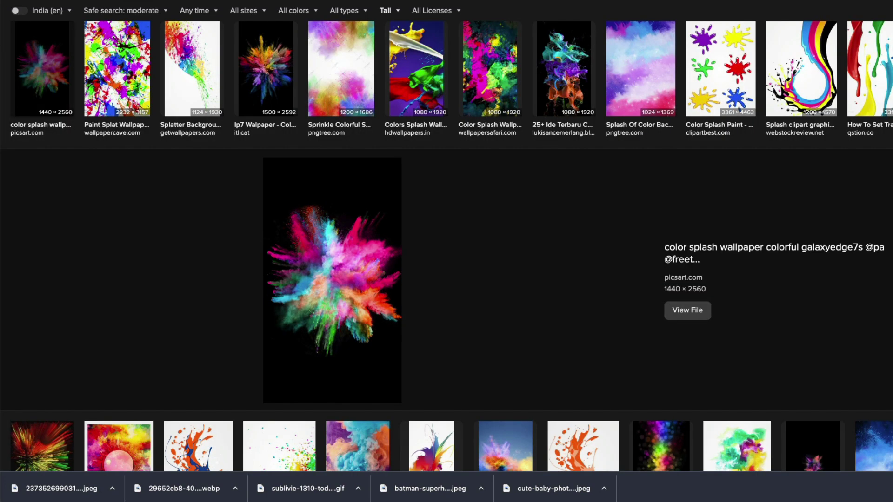
key(ctrl+Tab)
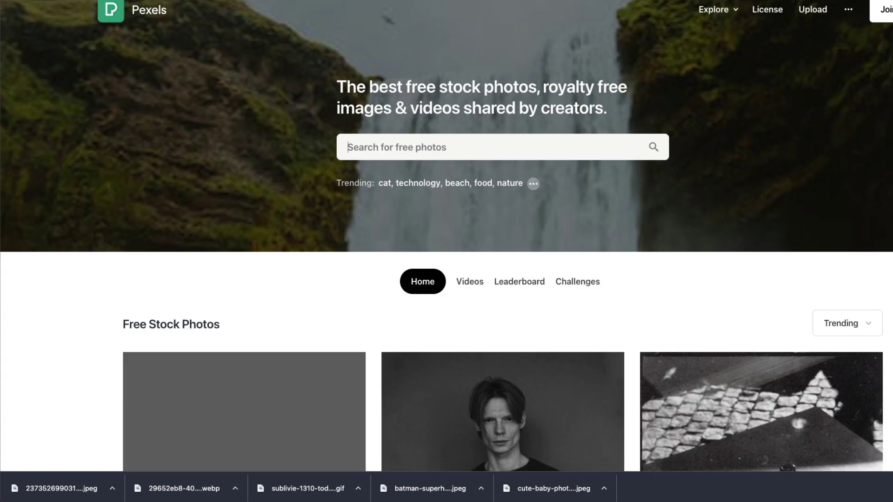
scroll(336, 164, down, 1)
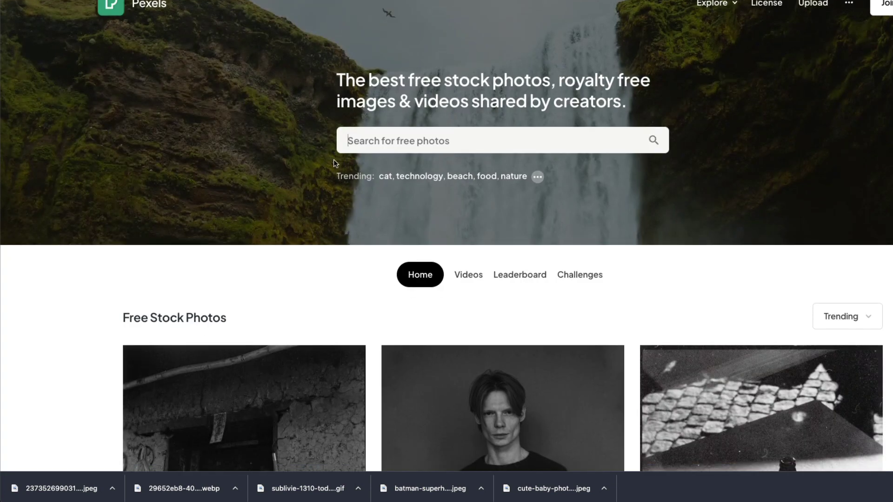
scroll(376, 164, up, 1)
click(380, 154)
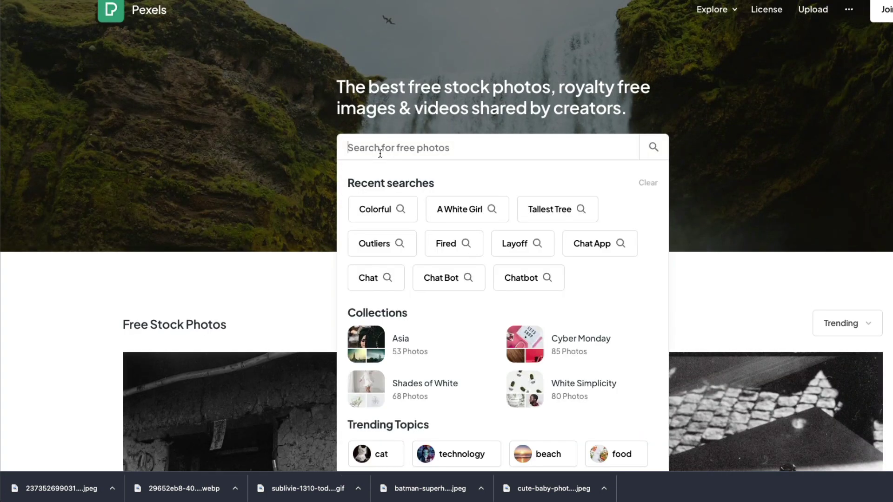
text(long)
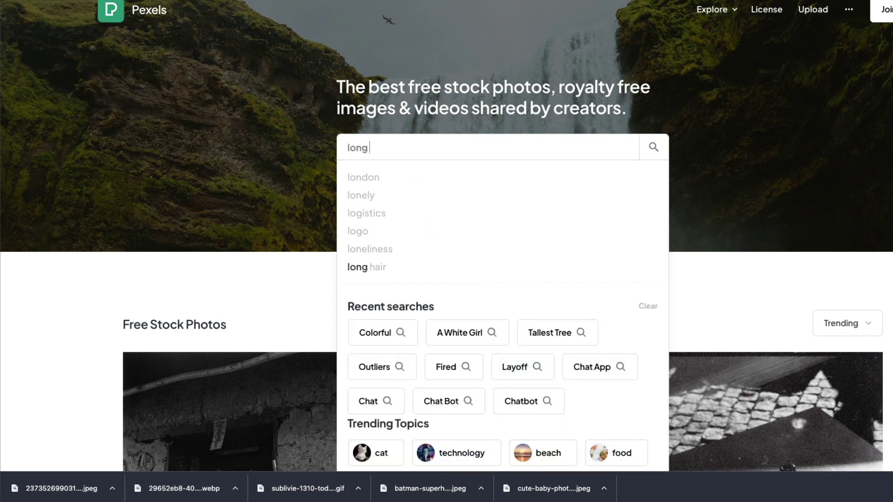
key(BackSpace)
key(BackSpace)
key(BackSpace)
key(BackSpace)
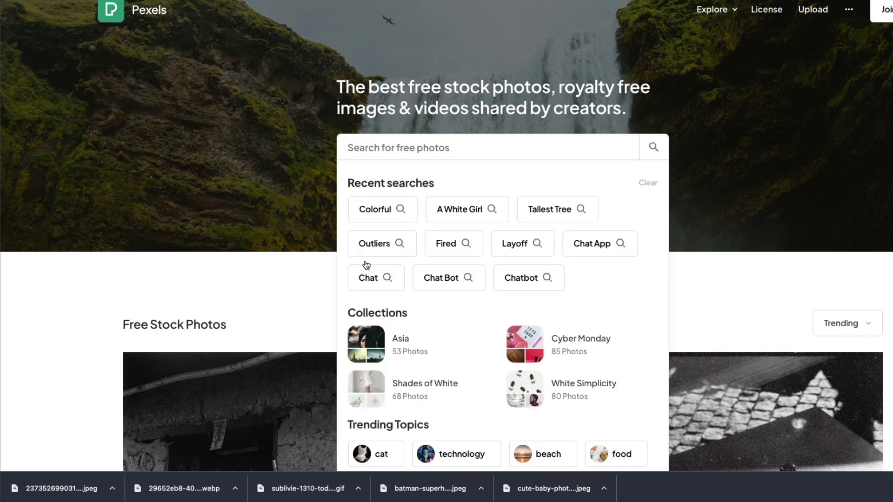
click(409, 349)
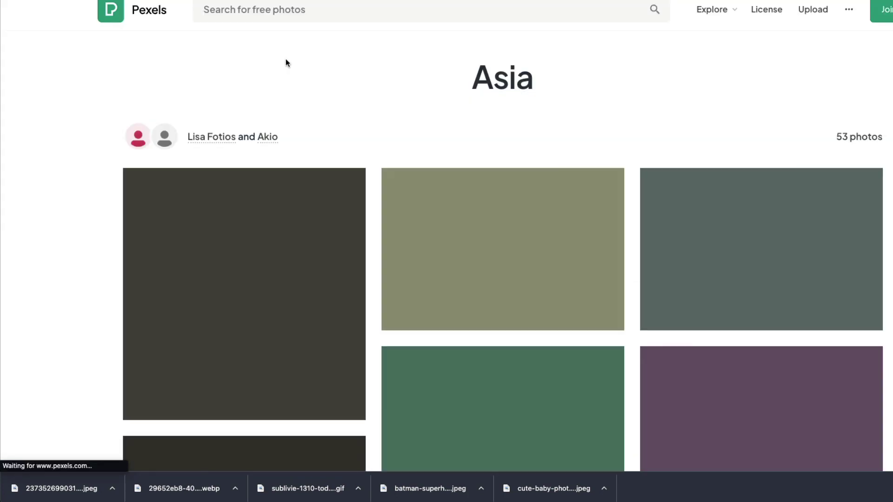
scroll(454, 165, down, 12)
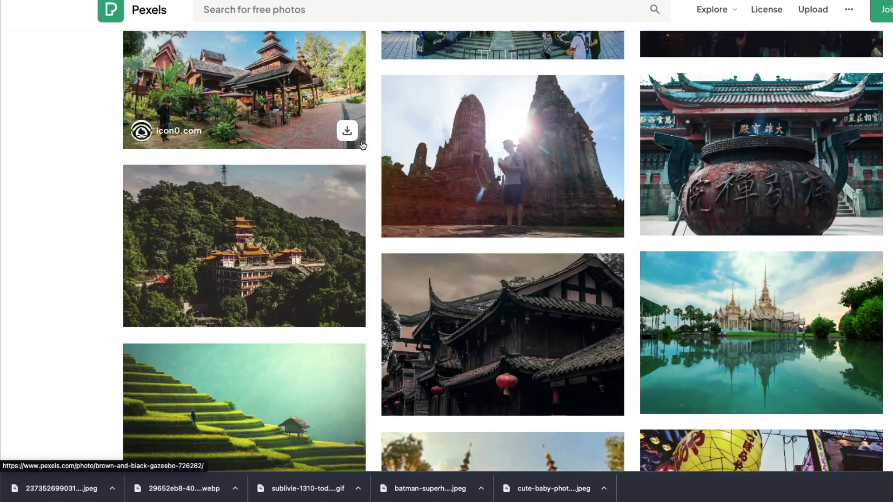
scroll(362, 146, down, 10)
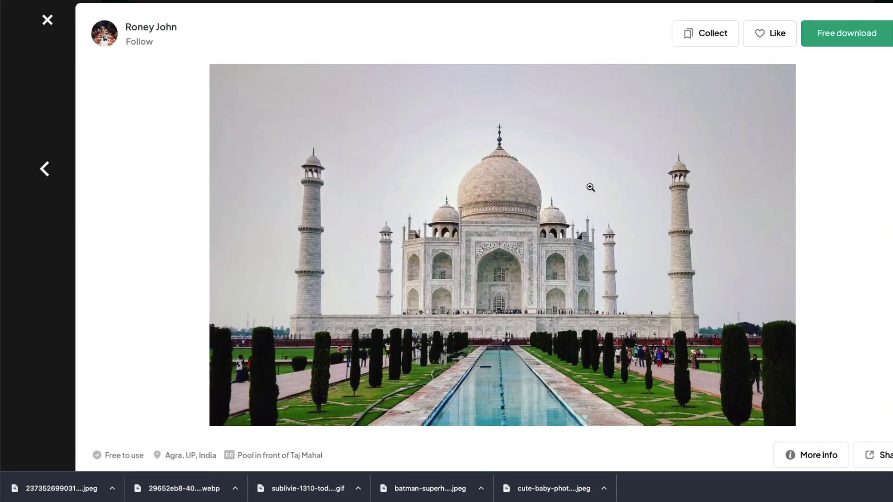
- Copy the Taj Mahal photo's image address and verify it opens in the browser
right_click(679, 124)
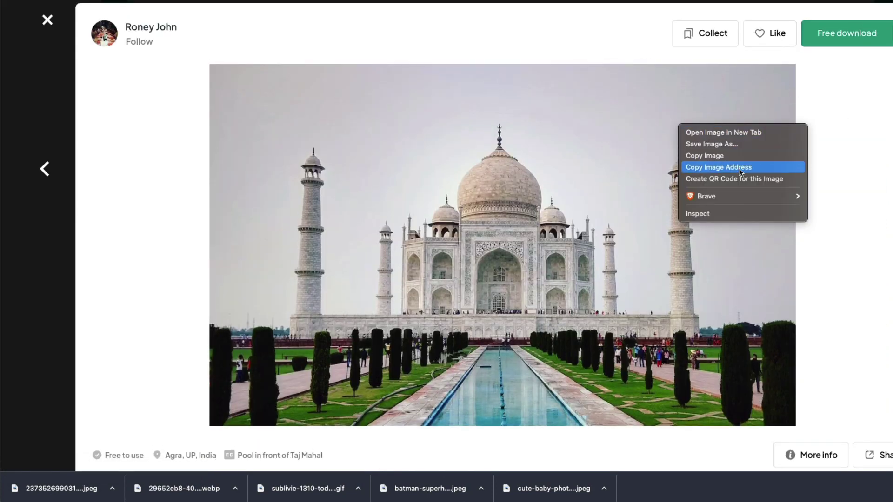
click(740, 169)
key(ctrl+l)
key(ctrl+v)
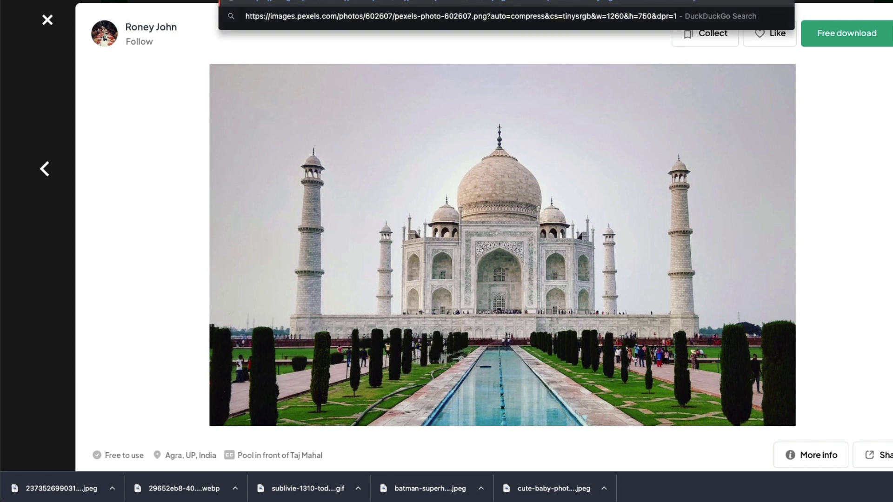
key(Return)
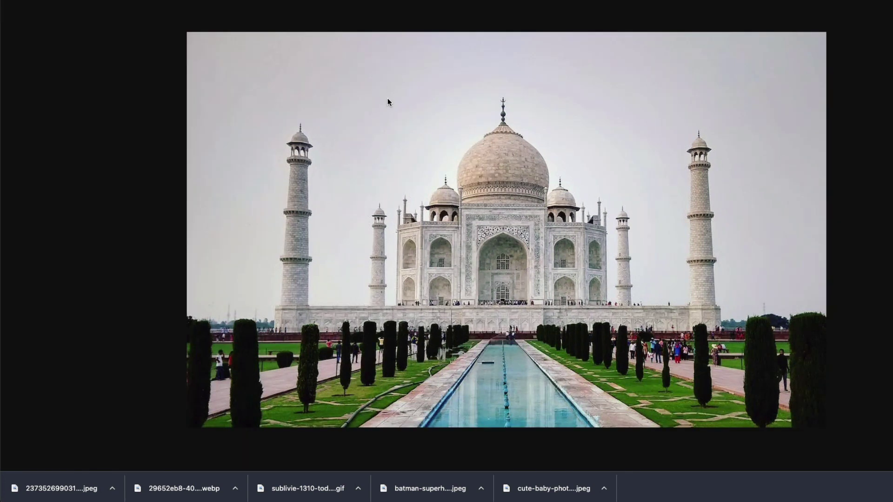
key(alt+Left)
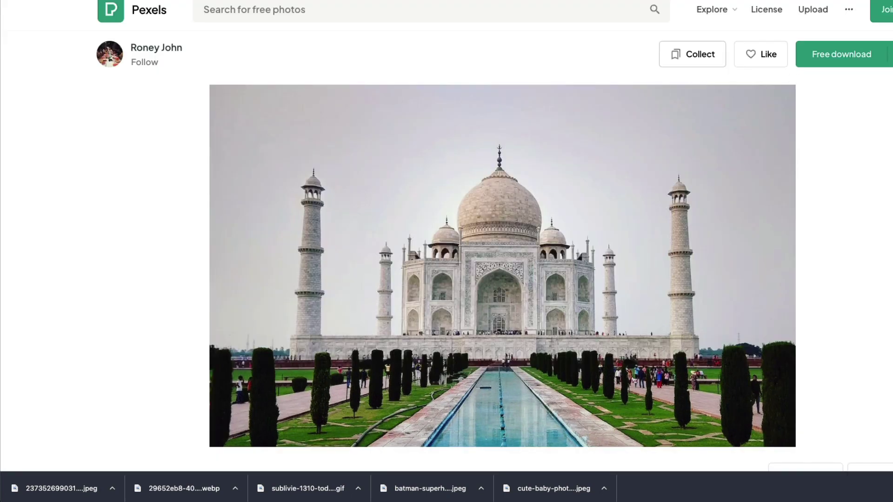
key(alt+Left)
key(alt+Left)
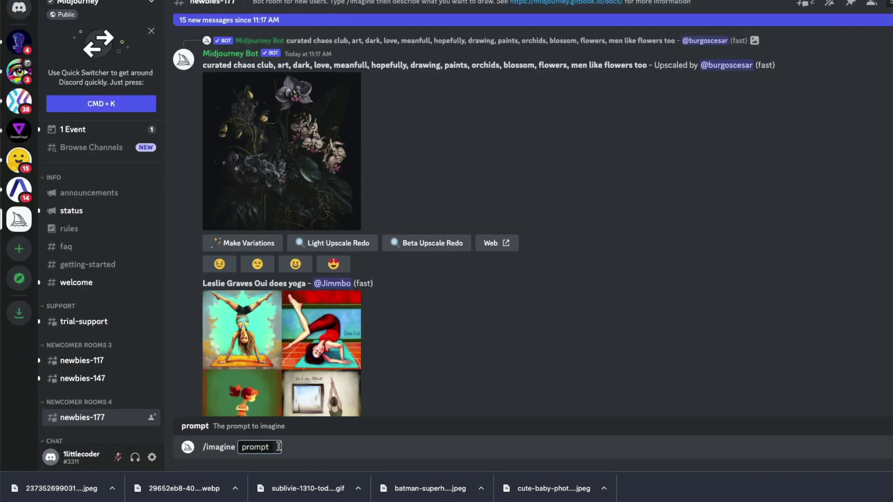
- Paste the Taj Mahal image link into the /imagine prompt
key(super+v)
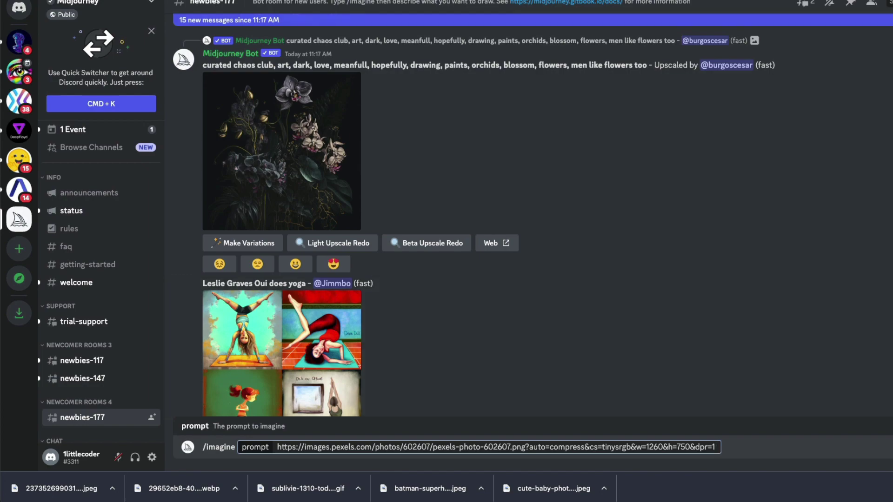
key(alt+Right)
scroll(506, 292, up, 10)
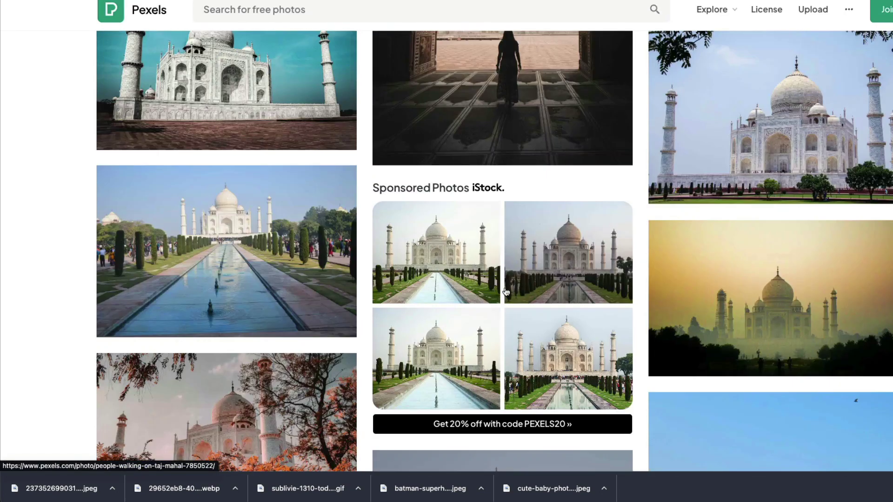
key(alt+Right)
- Search Pexels for 'cherry blossom' photos
click(325, 21)
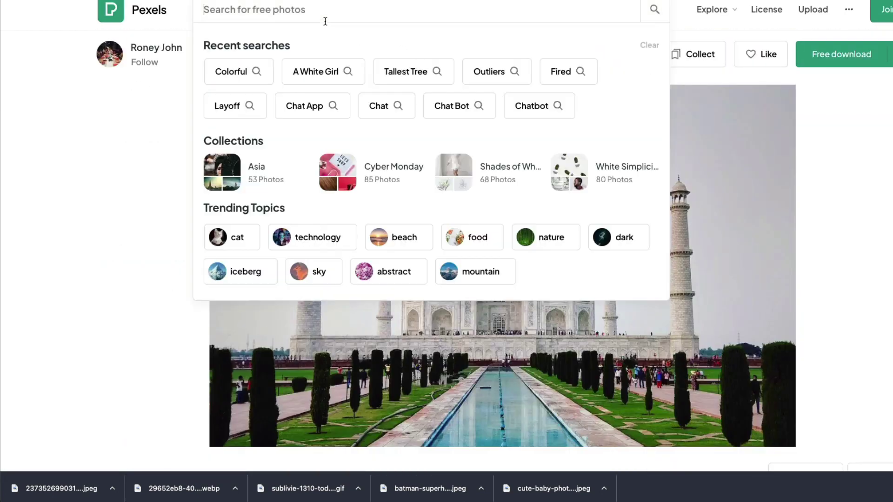
text(autumn)
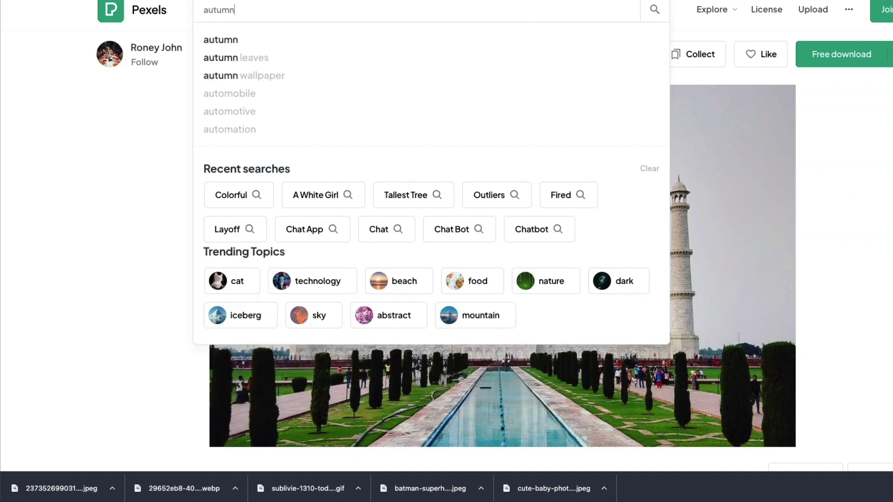
key(BackSpace)
key(BackSpace)
key(BackSpace)
key(BackSpace)
key(BackSpace)
key(BackSpace)
text(cherr)
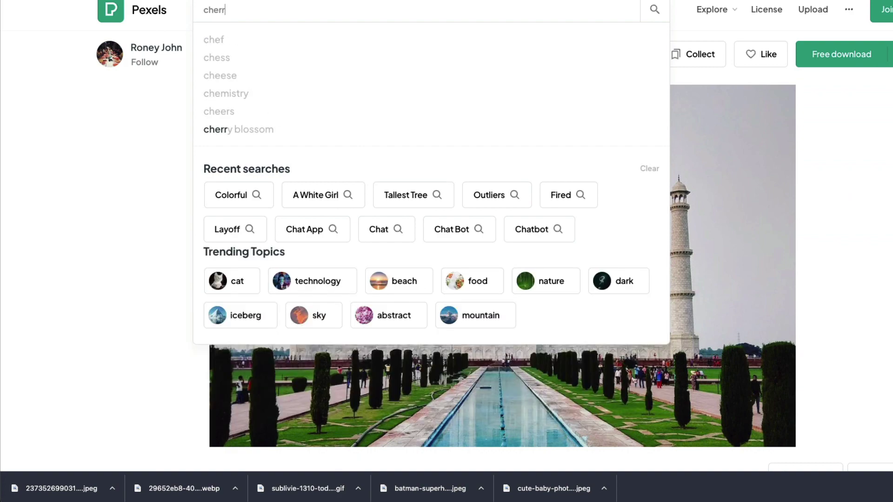
text(y blossom)
key(Return)
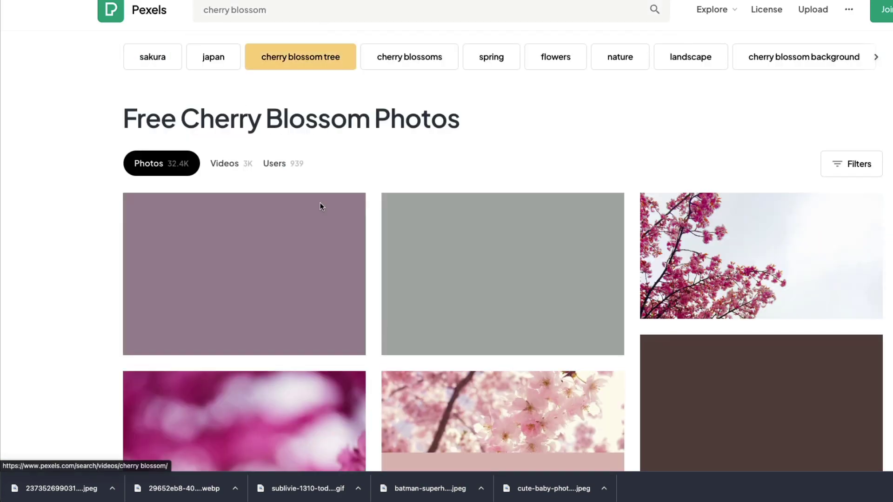
- Open the pink cherry blossoms photo and copy its image address
scroll(838, 210, down, 5)
scroll(838, 210, up, 4)
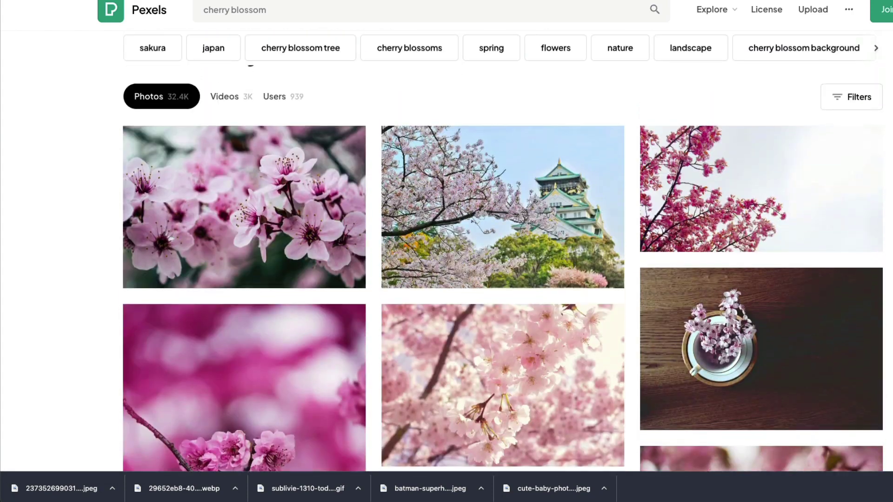
scroll(838, 211, down, 1)
scroll(503, 251, down, 3)
scroll(517, 255, down, 3)
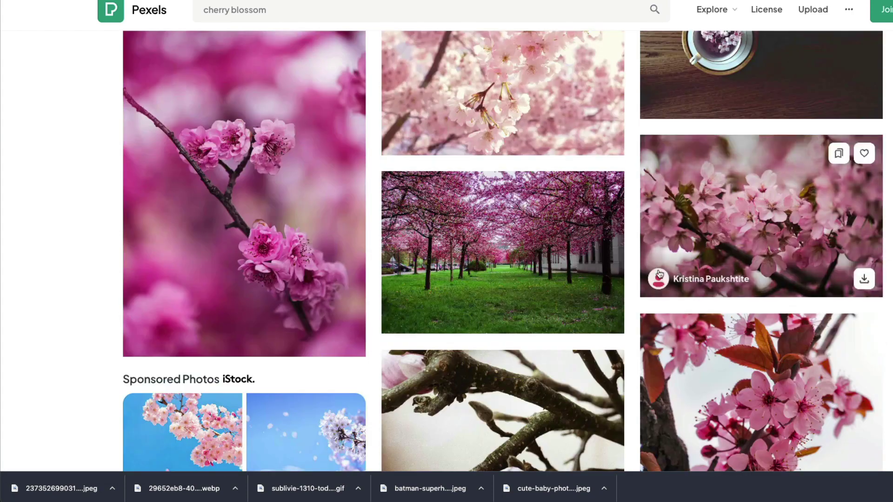
scroll(516, 255, up, 10)
scroll(516, 255, down, 10)
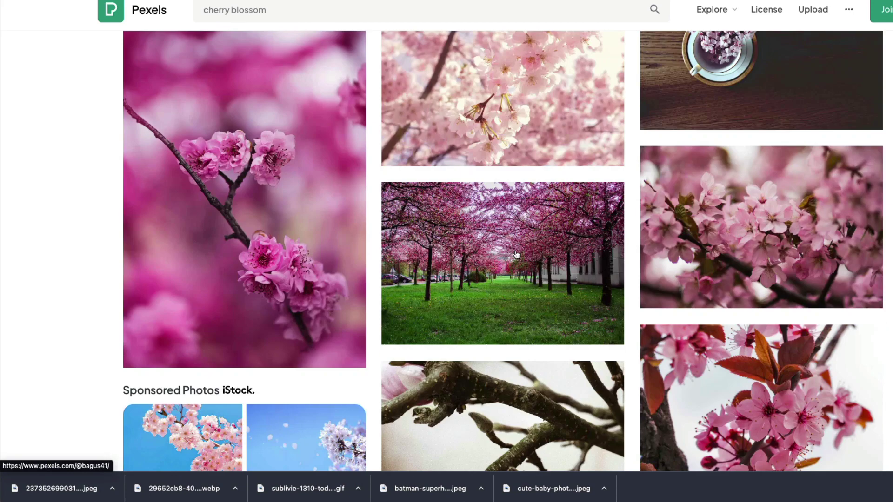
click(727, 240)
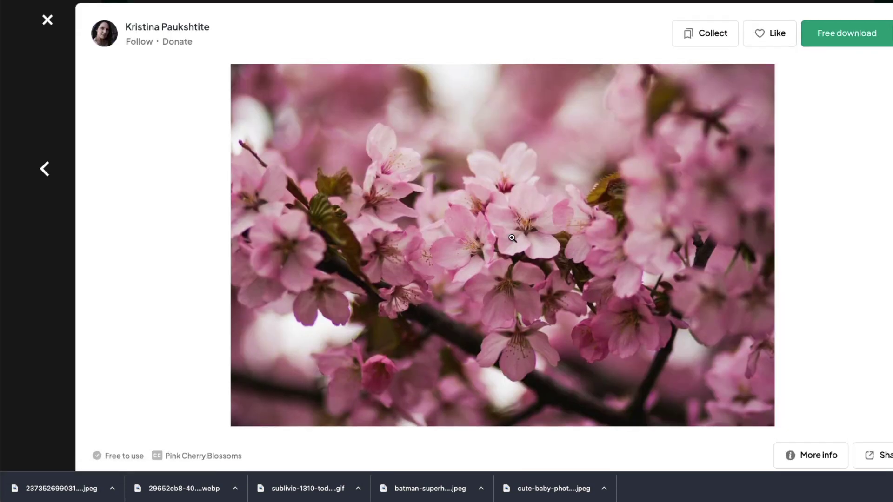
right_click(501, 201)
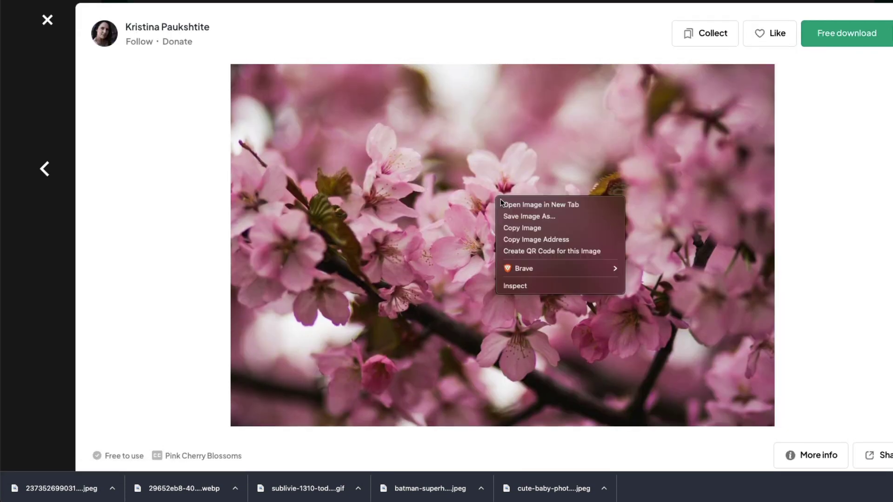
click(555, 240)
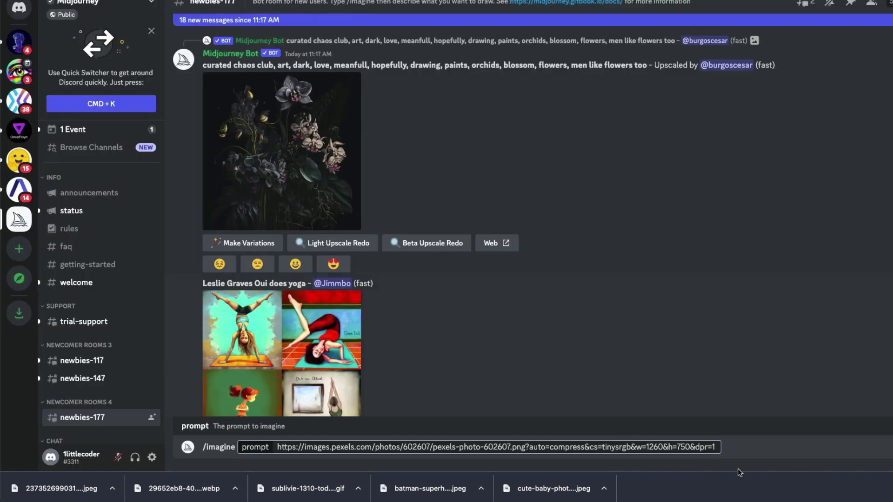
- Add the cherry blossom link after the Taj Mahal link in /imagine and submit the prompt
key(super+v)
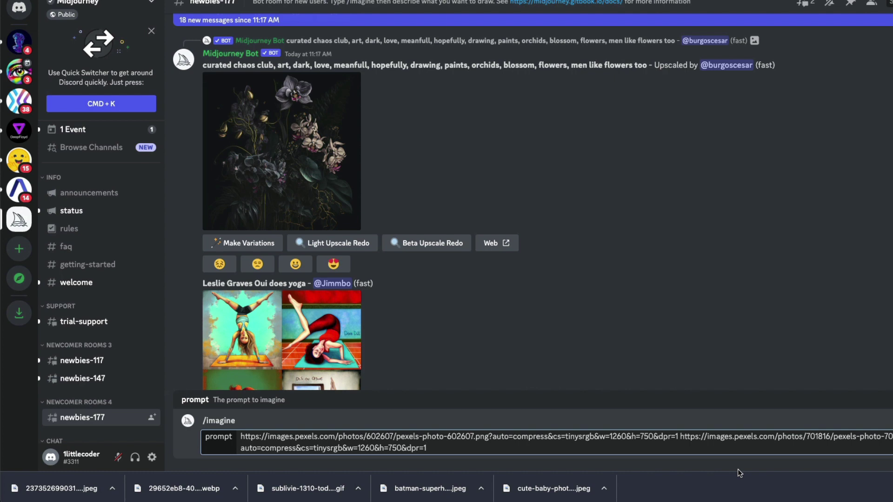
key(Return)
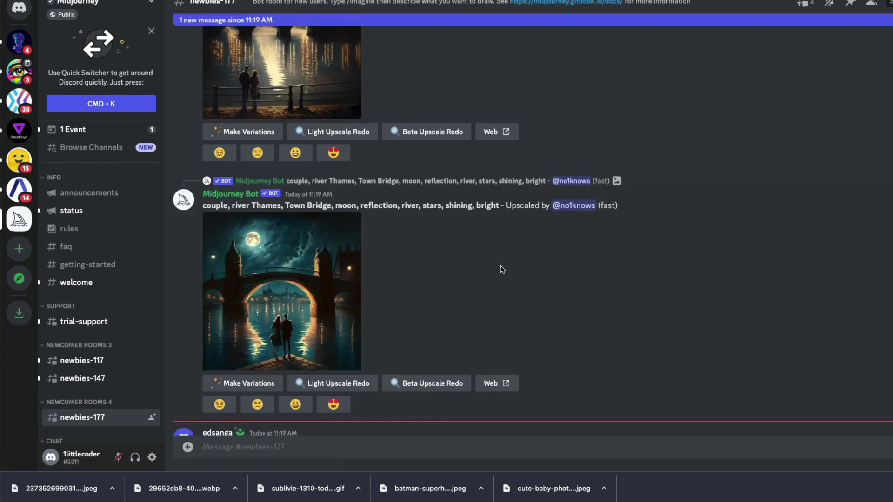
scroll(500, 266, up, 5)
scroll(500, 266, up, 5)
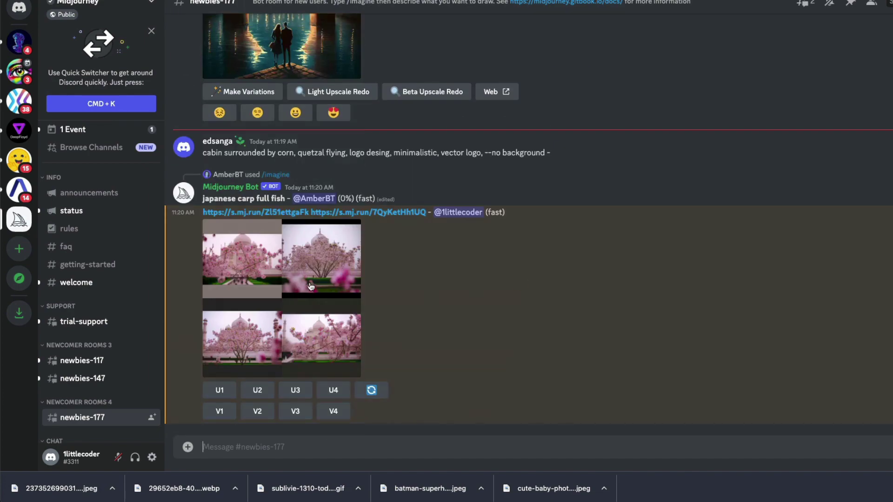
click(310, 286)
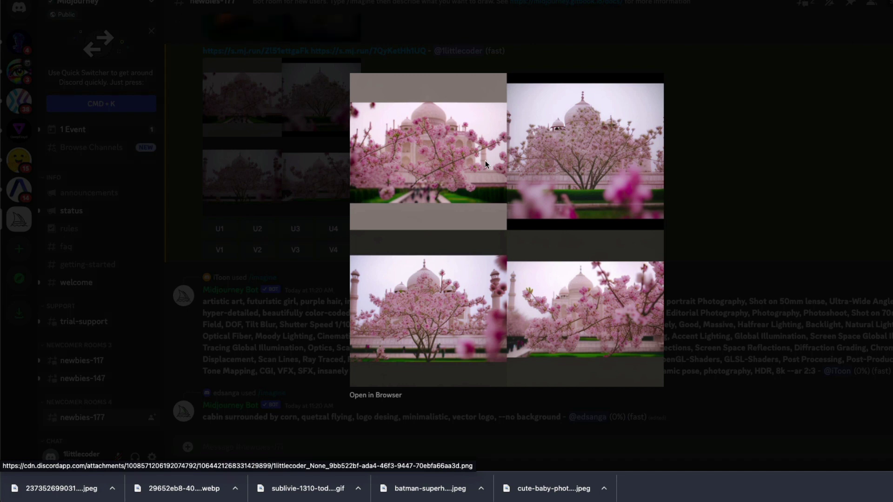
key(Escape)
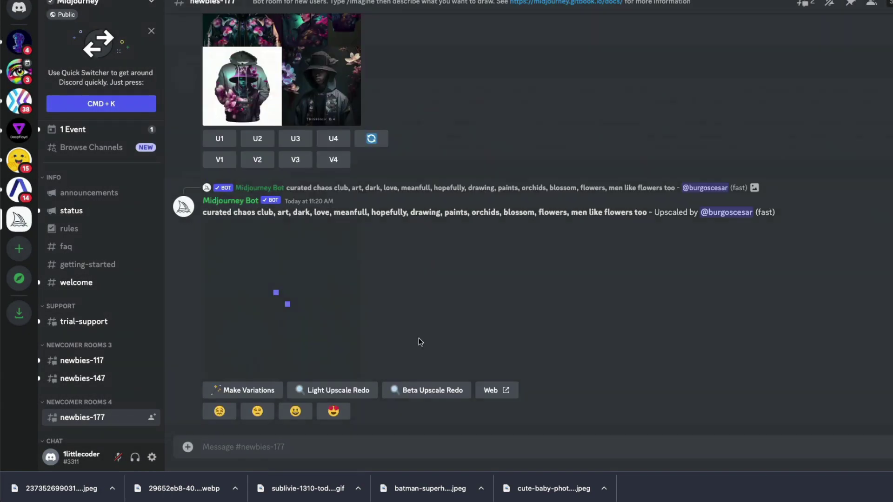
scroll(479, 298, up, 10)
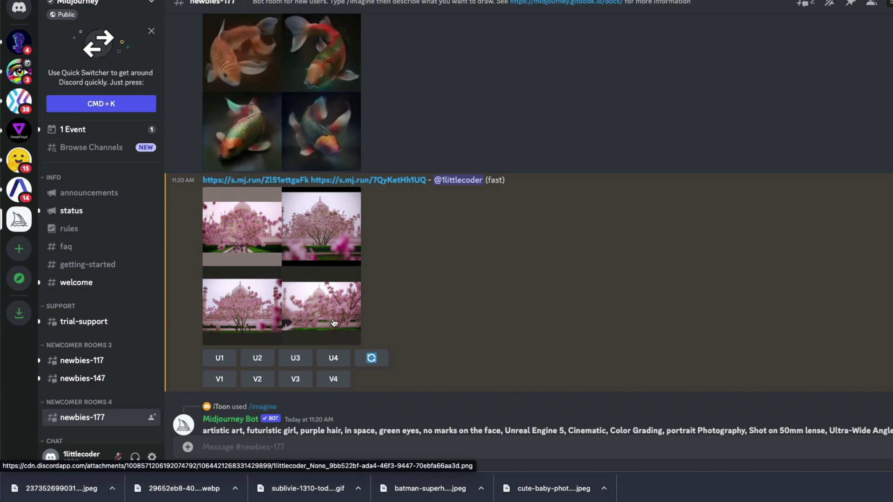
scroll(577, 329, down, 5)
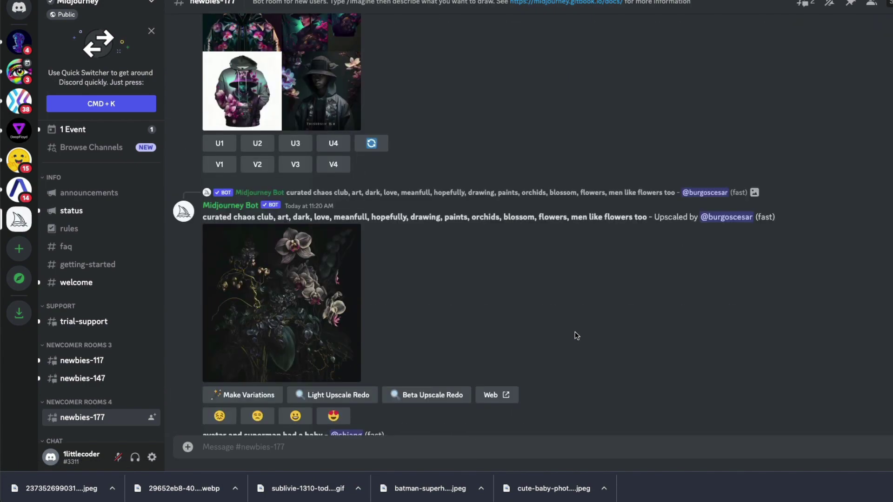
scroll(575, 331, up, 1)
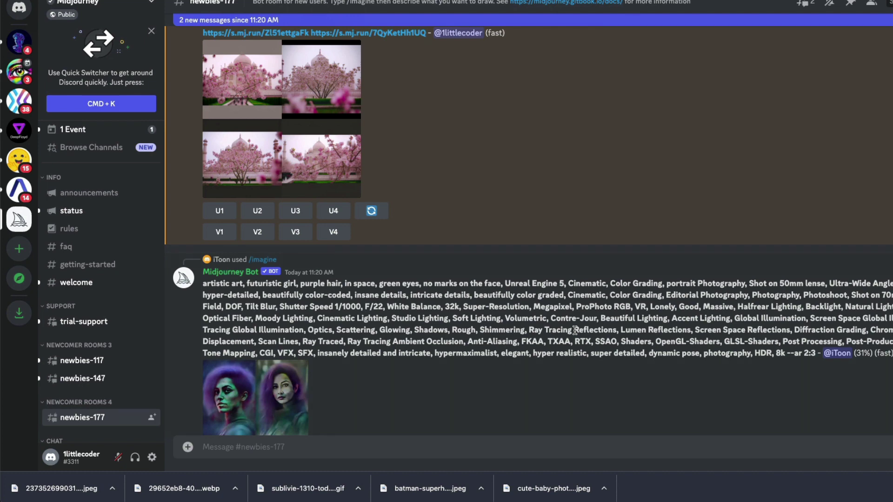
scroll(575, 330, up, 1)
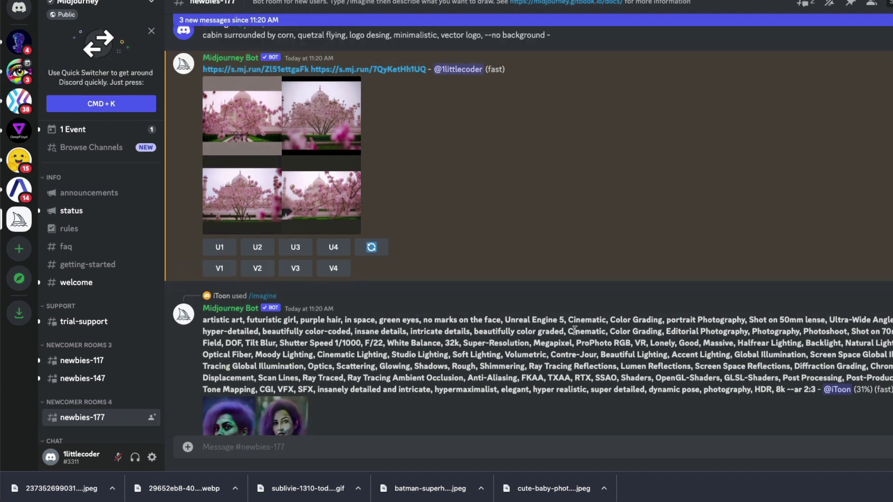